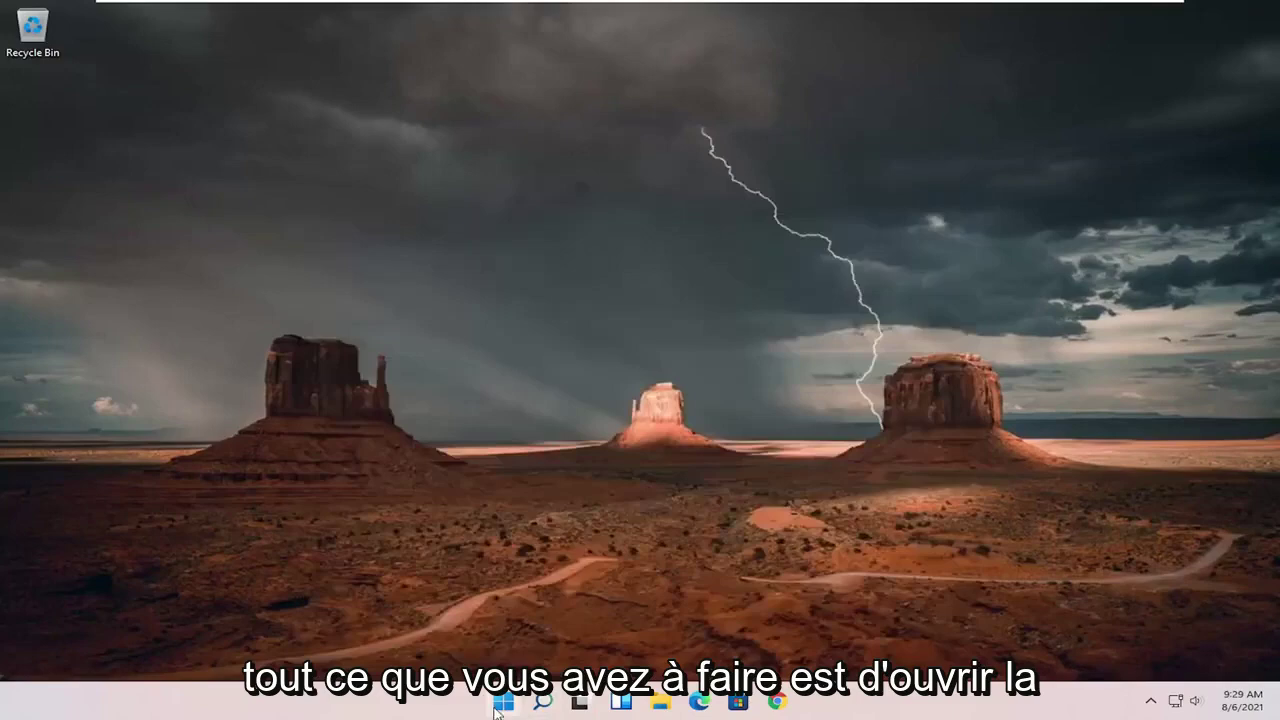
- Search for "settings", open the Settings app and go to its Network & internet page
{"action": "left_click", "coordinate": [543, 701]}
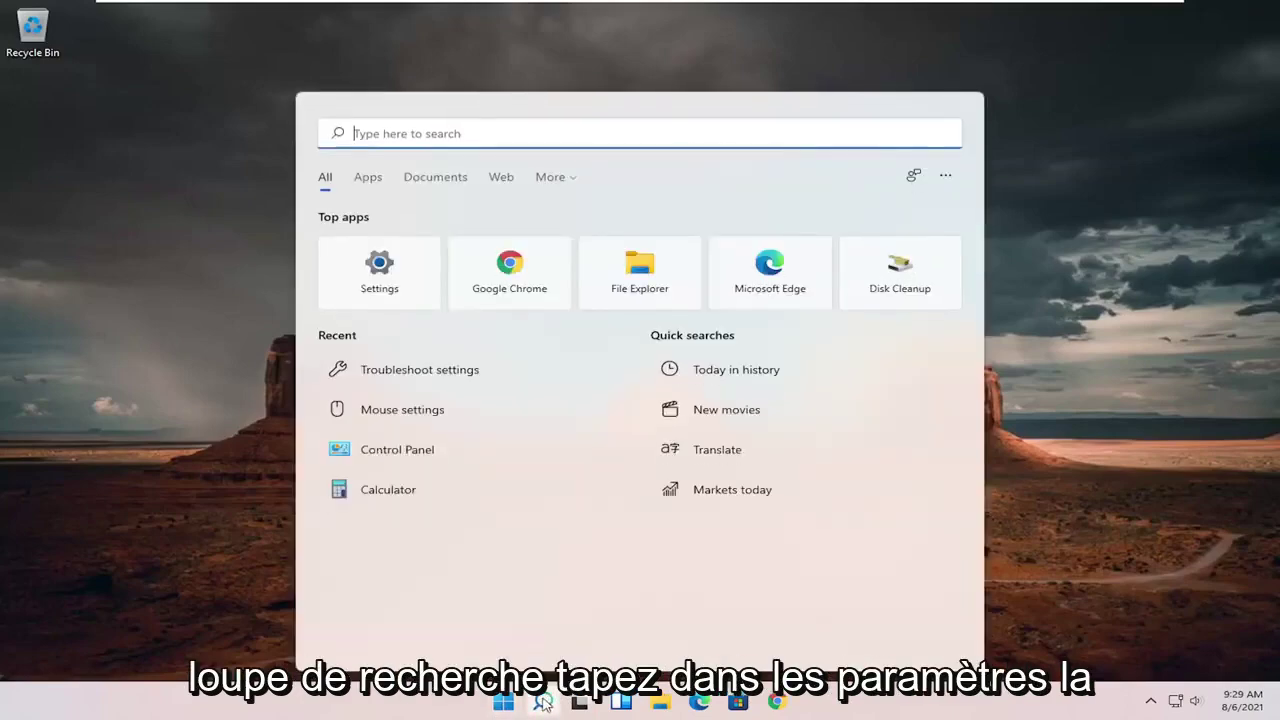
{"action": "type", "text": "settings"}
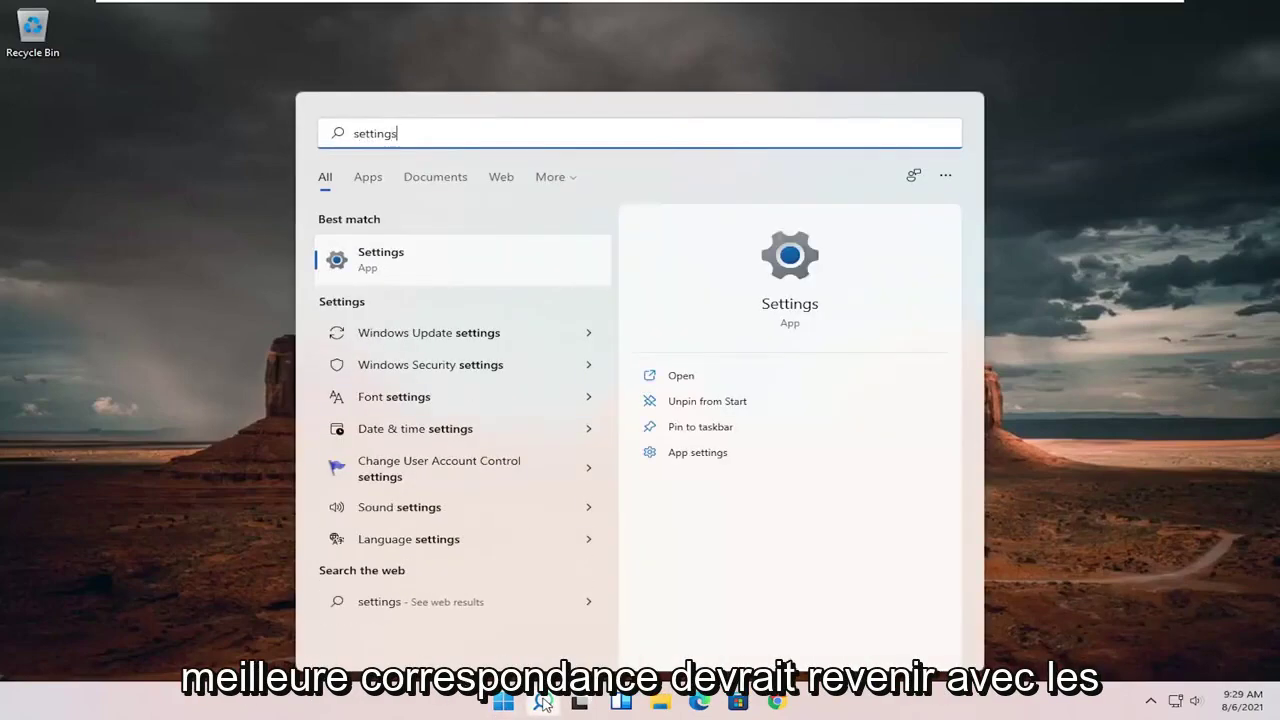
{"action": "left_click", "coordinate": [408, 260]}
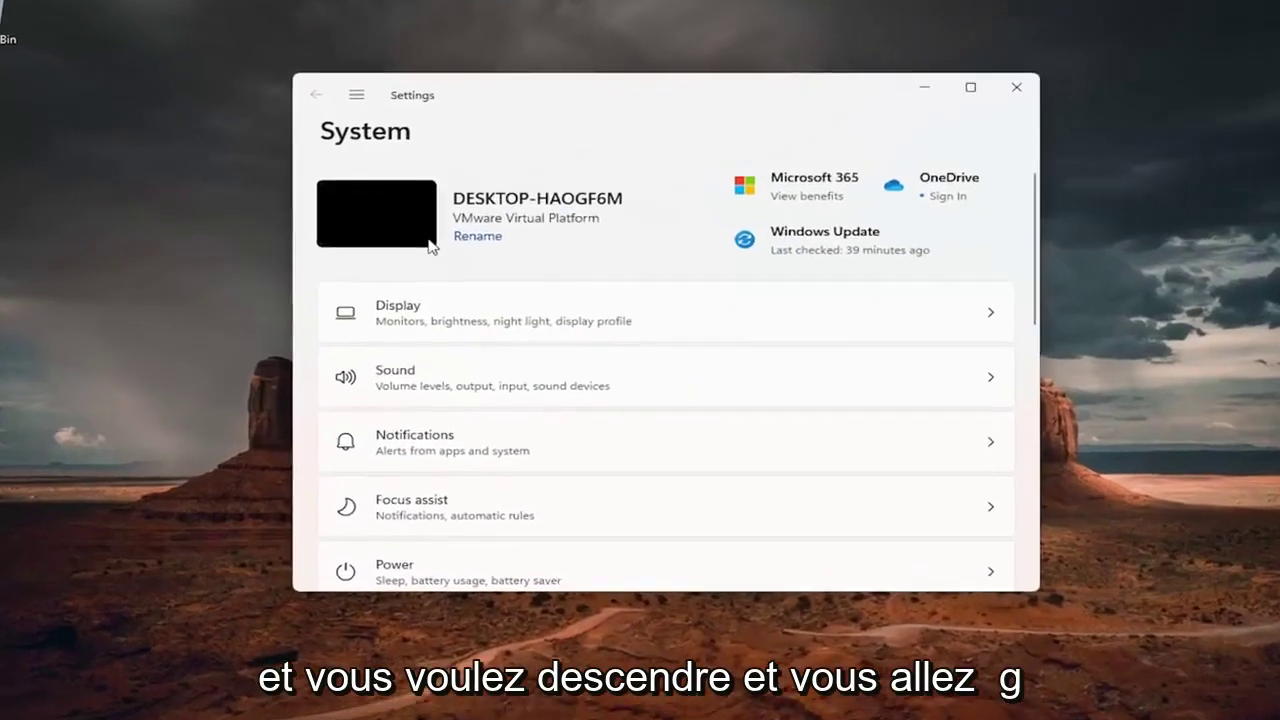
{"action": "left_click", "coordinate": [352, 90]}
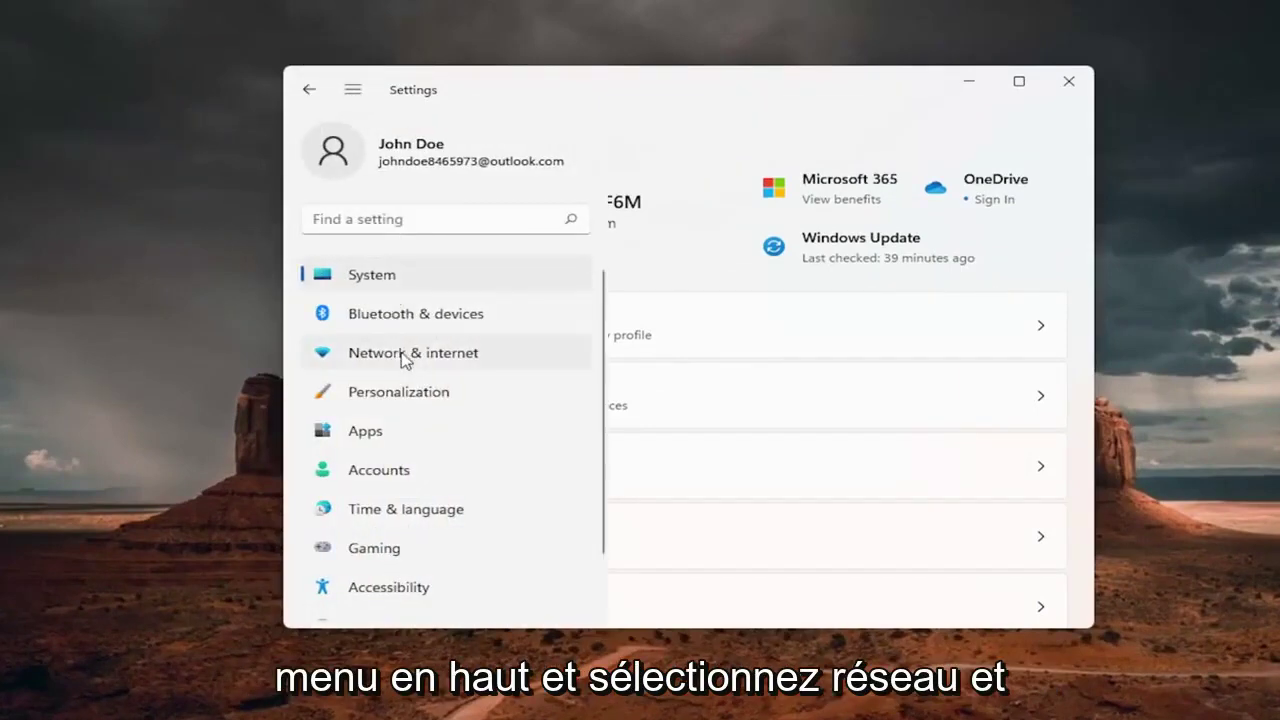
{"action": "left_click", "coordinate": [460, 357]}
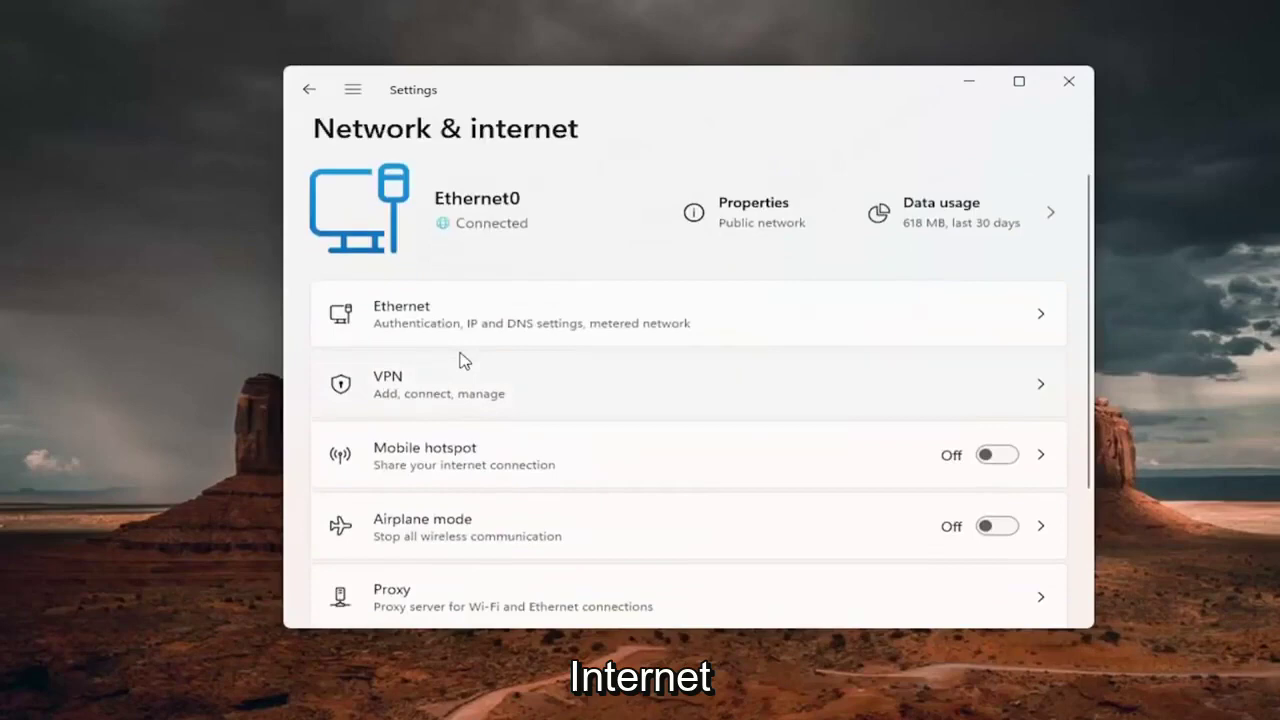
- Open the Network reset page within the advanced network settings
{"action": "scroll", "coordinate": [463, 358], "scroll_direction": "down", "scroll_amount": 4}
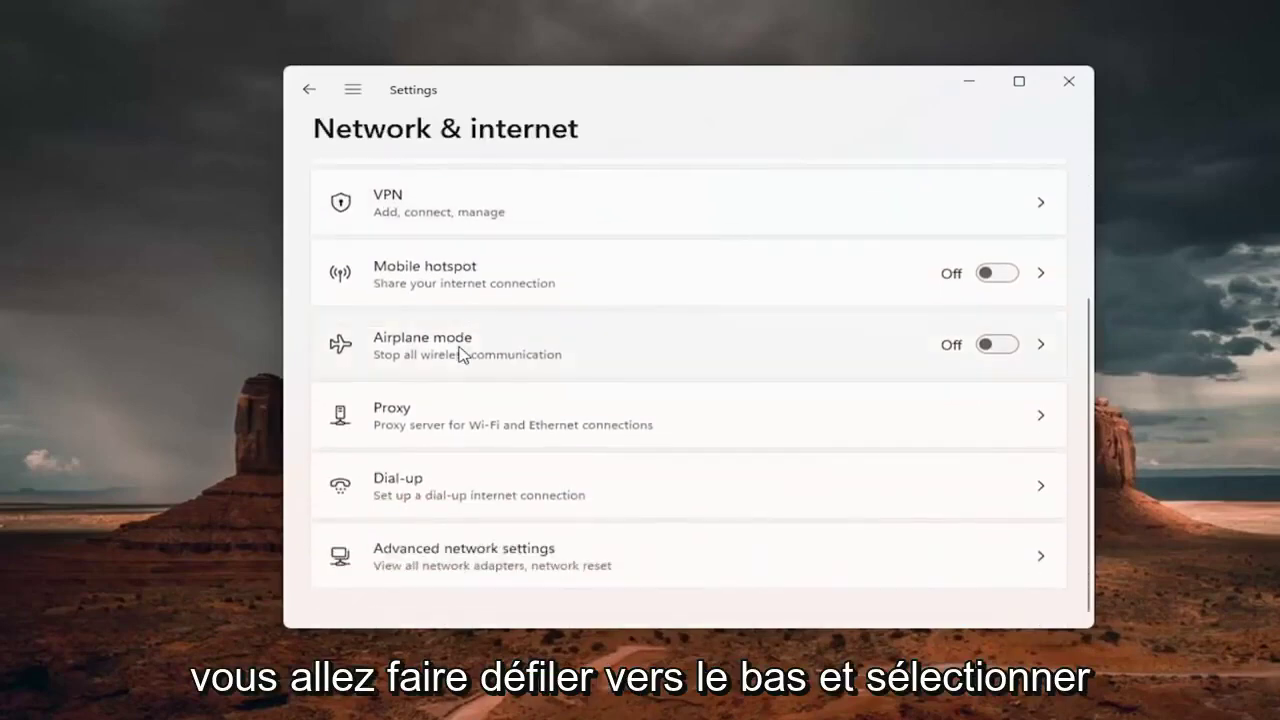
{"action": "left_click", "coordinate": [551, 561]}
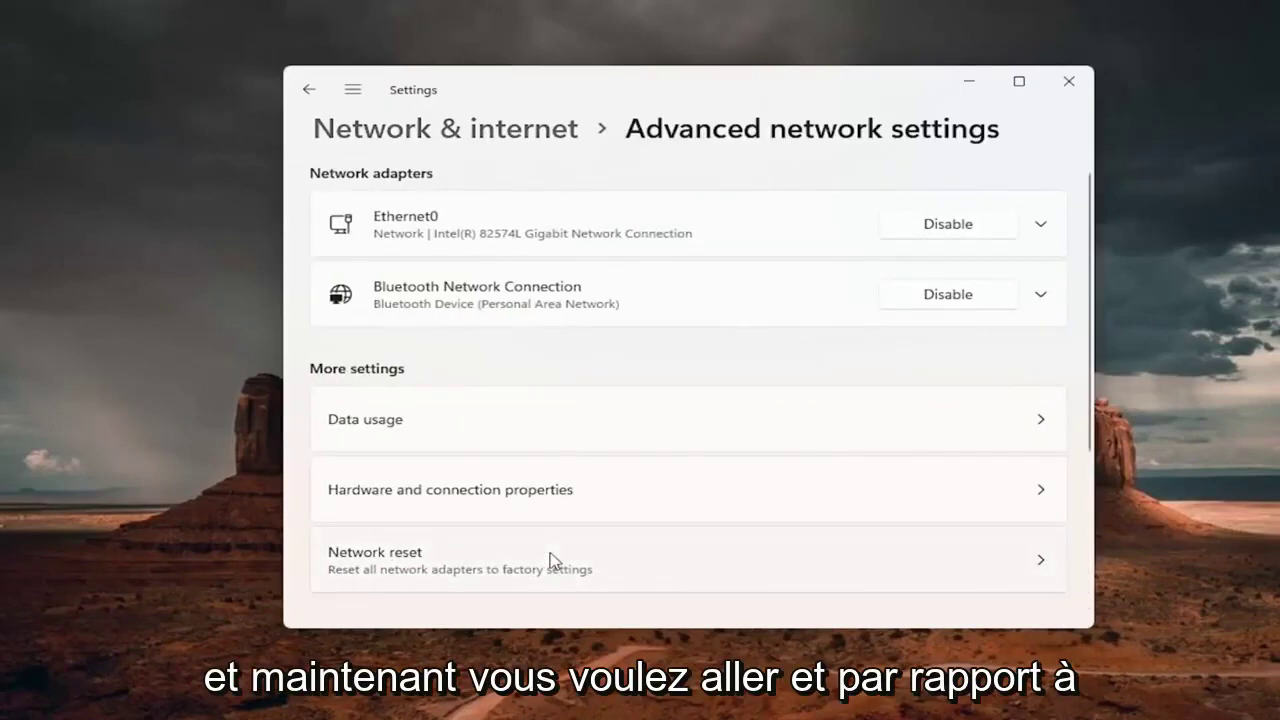
{"action": "scroll", "coordinate": [506, 549], "scroll_direction": "down", "scroll_amount": 1}
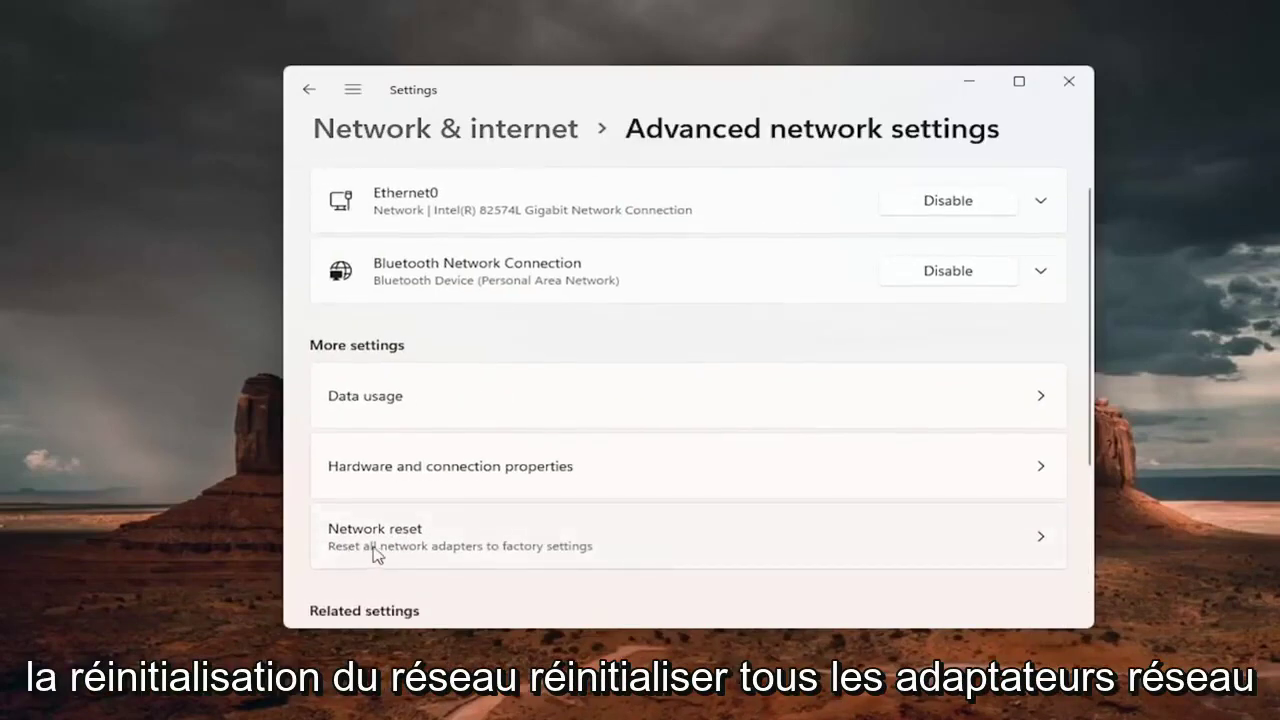
{"action": "left_click", "coordinate": [562, 545]}
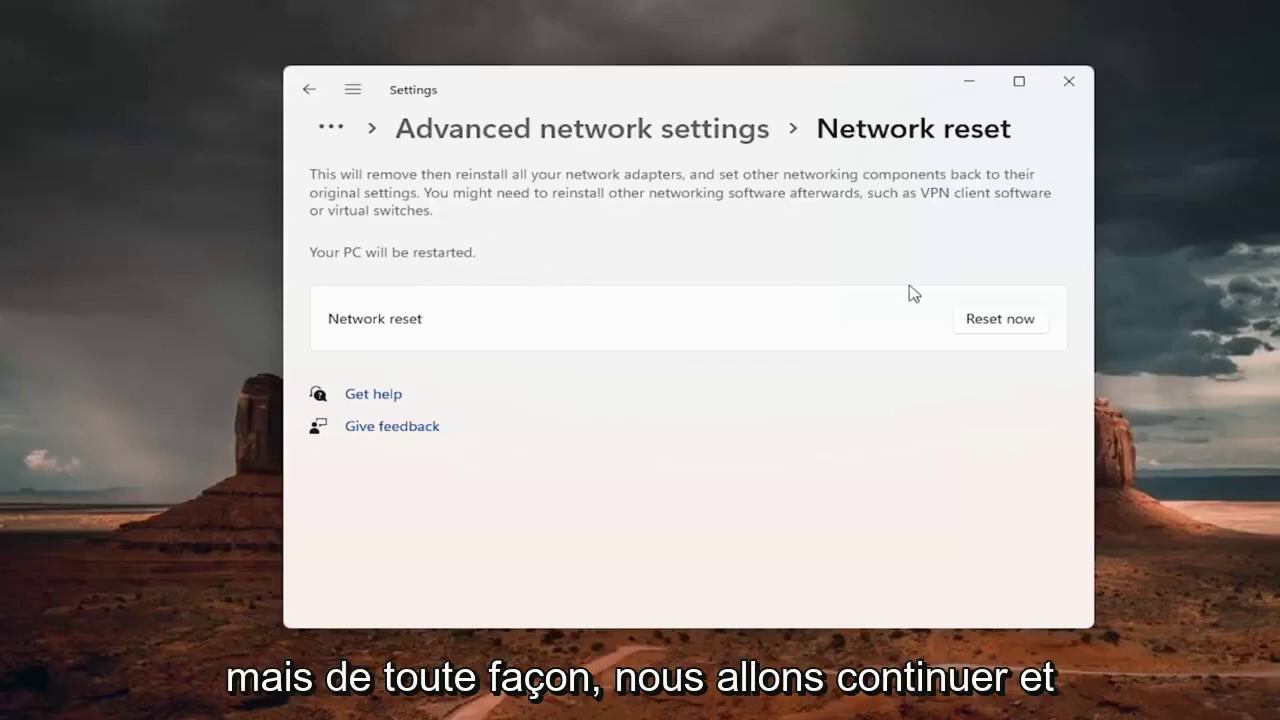
- Reset all network adapters, confirm the reset, and dismiss the sign-out notice
{"action": "left_click", "coordinate": [1008, 324]}
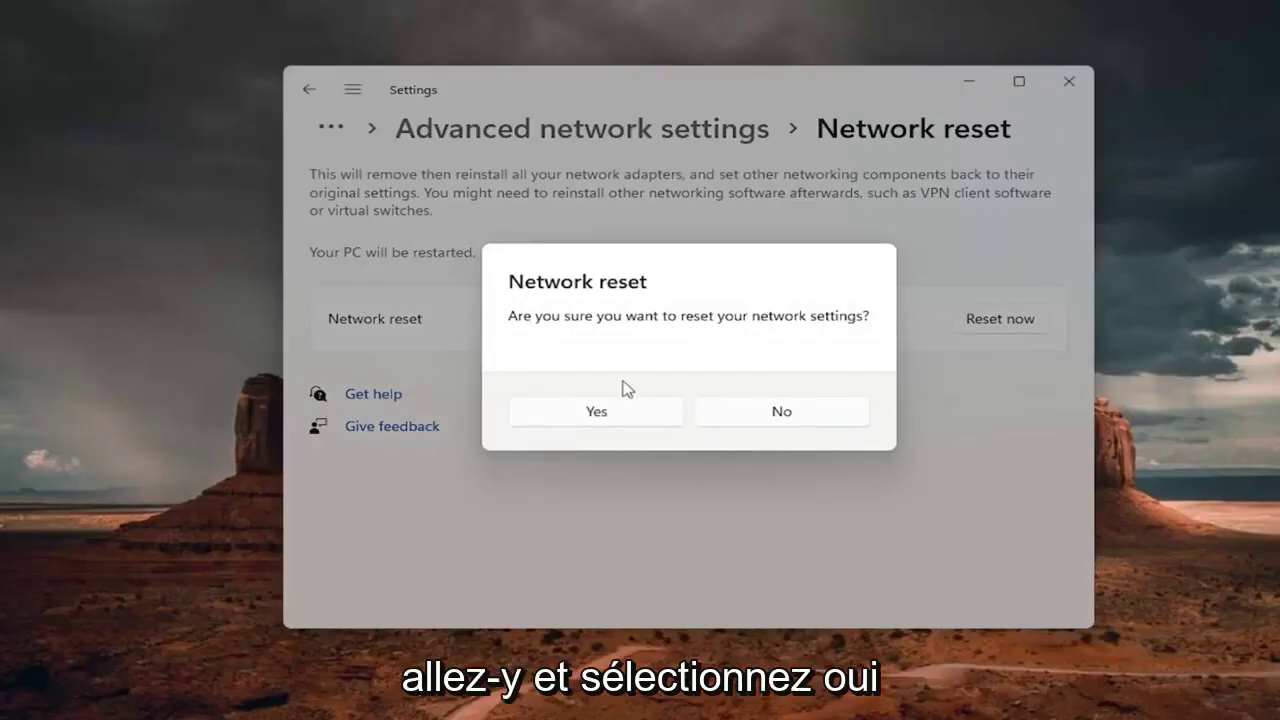
{"action": "left_click", "coordinate": [593, 415]}
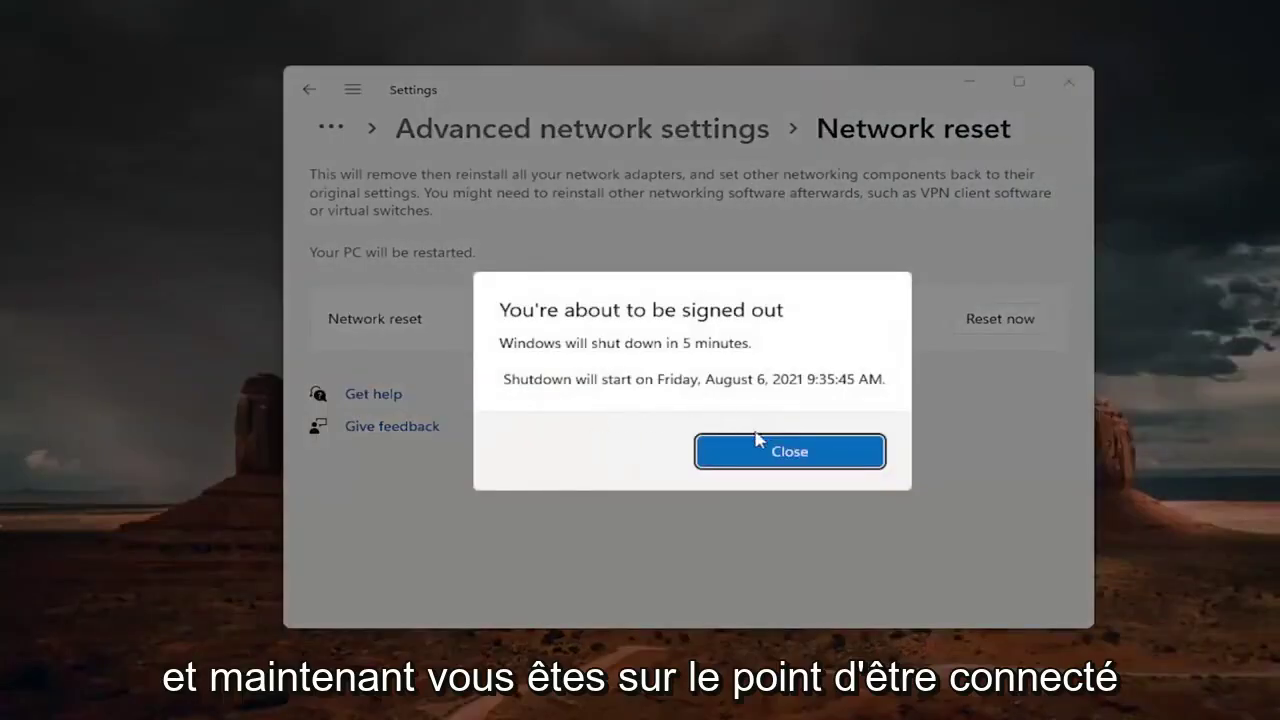
{"action": "left_click", "coordinate": [760, 451]}
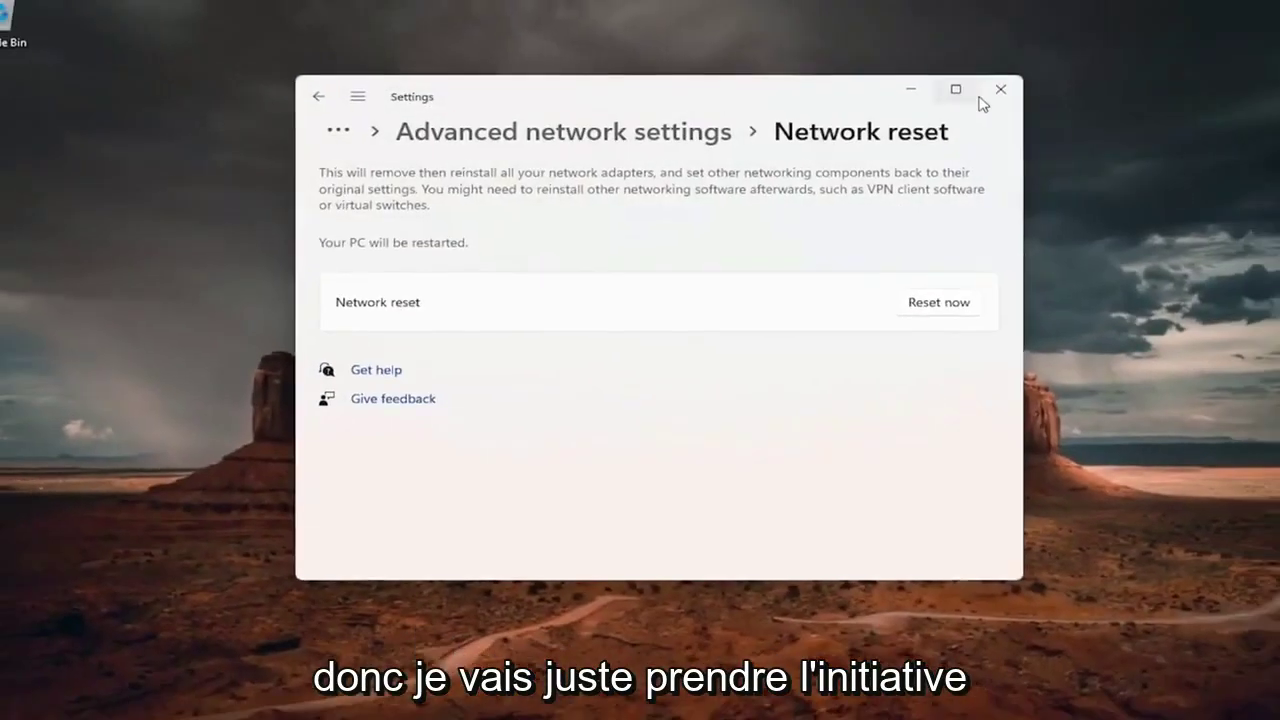
- Close Settings and restart the computer
{"action": "left_click", "coordinate": [1068, 82]}
{"action": "right_click", "coordinate": [503, 701]}
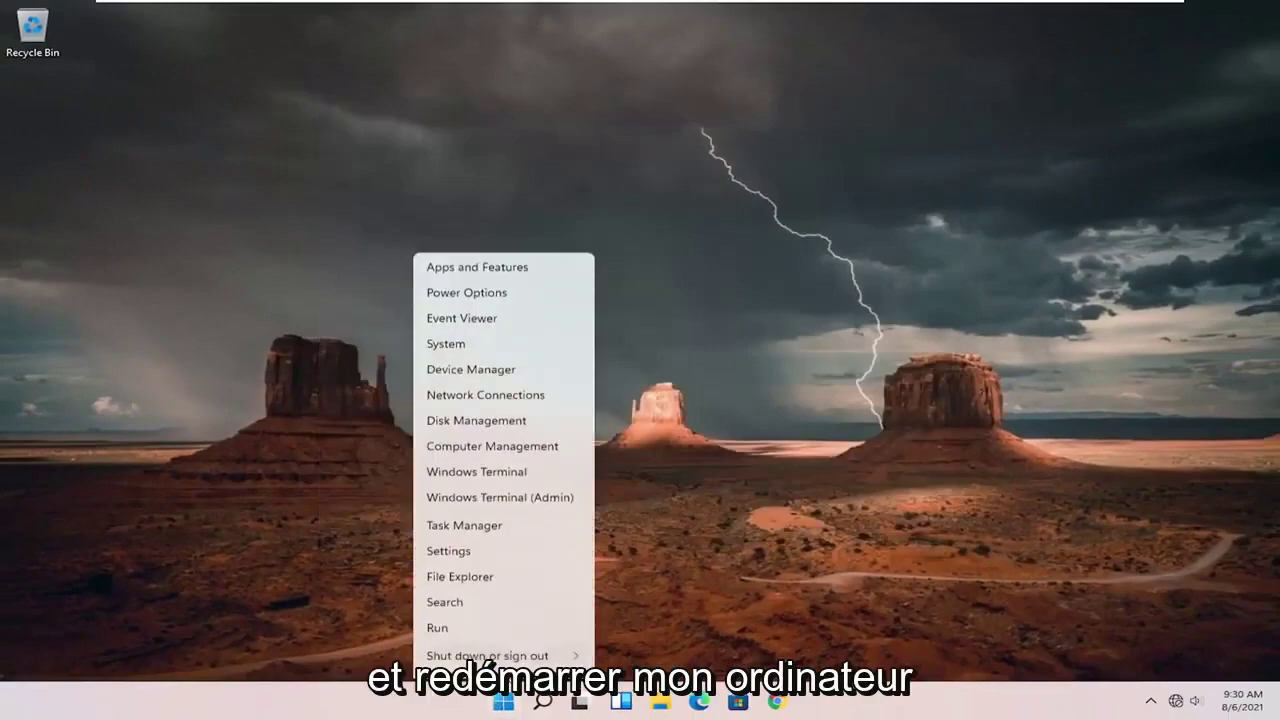
{"action": "mouse_move", "coordinate": [512, 640]}
{"action": "left_click", "coordinate": [628, 664]}
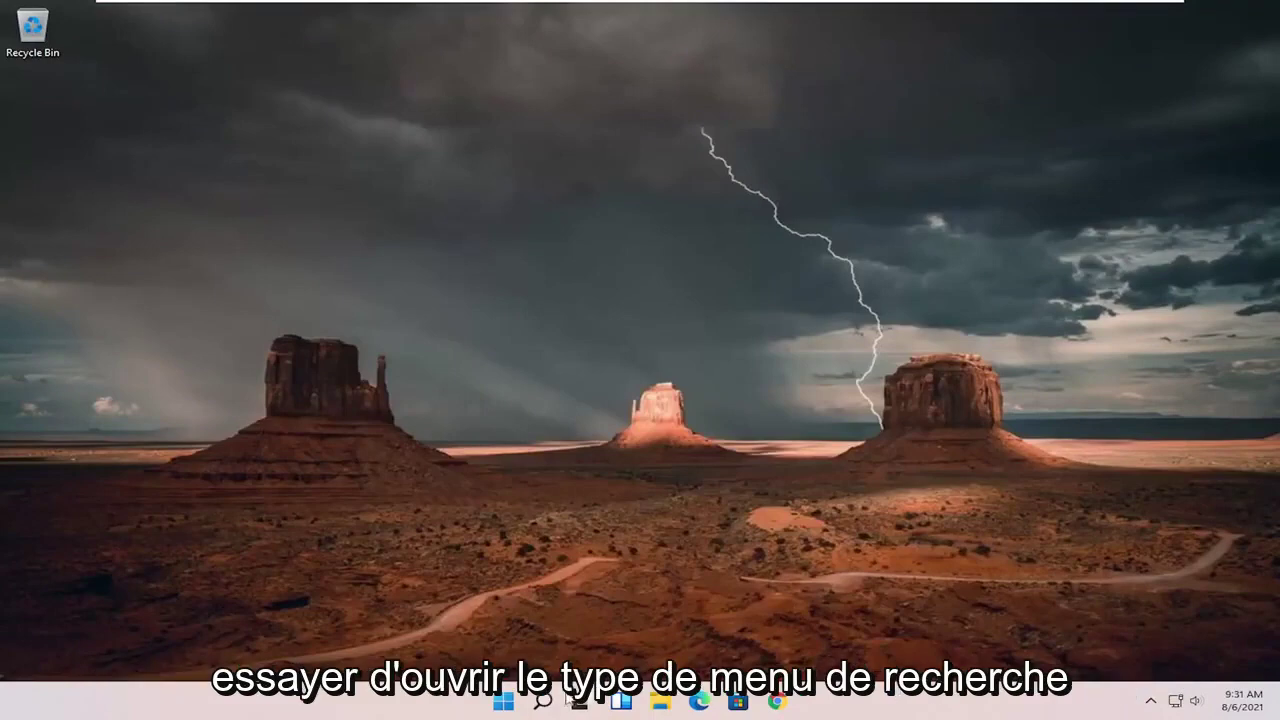
- Search for "control panel", open Control Panel and view its items as large icons
{"action": "left_click", "coordinate": [543, 700]}
{"action": "type", "text": "co"}
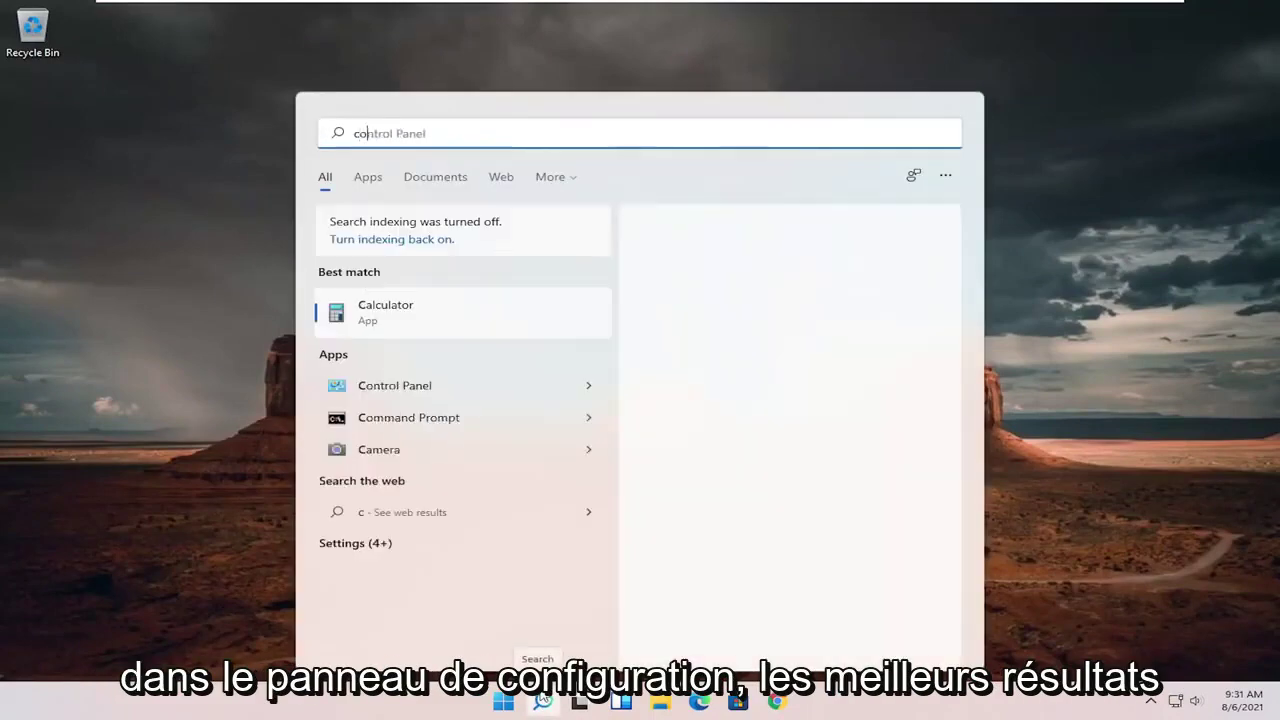
{"action": "type", "text": "ntrol panel"}
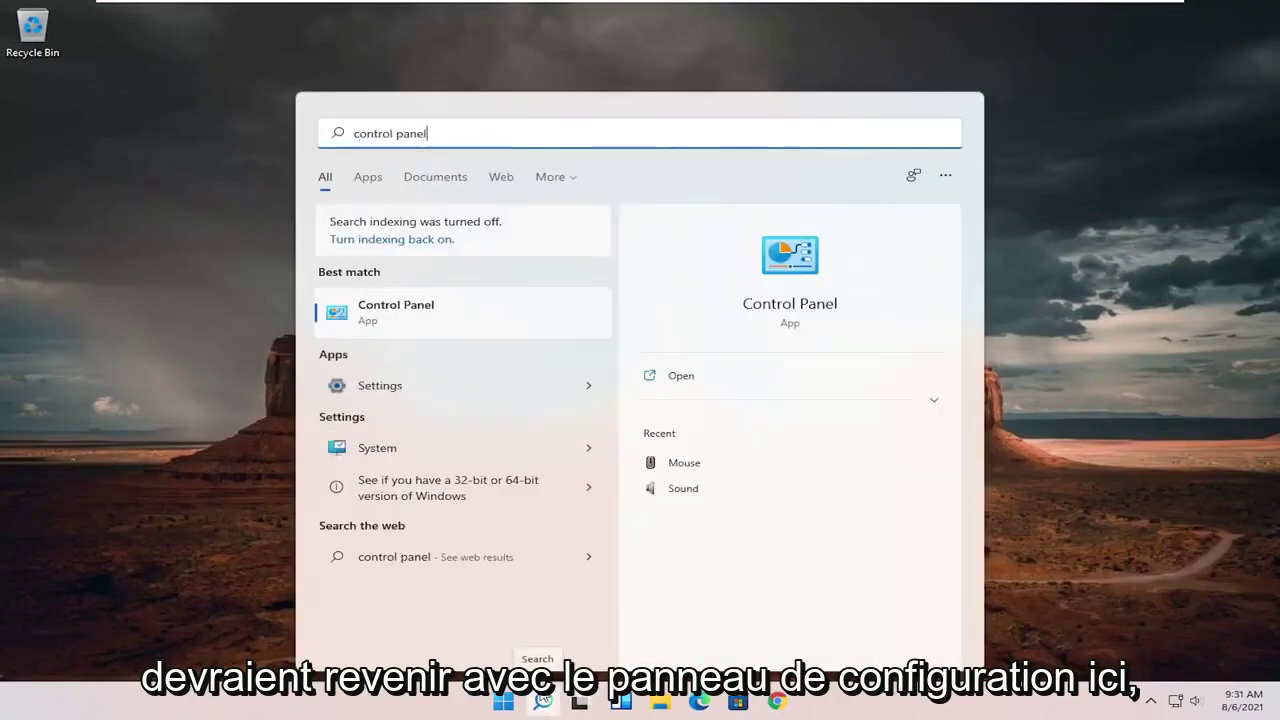
{"action": "left_click", "coordinate": [476, 315]}
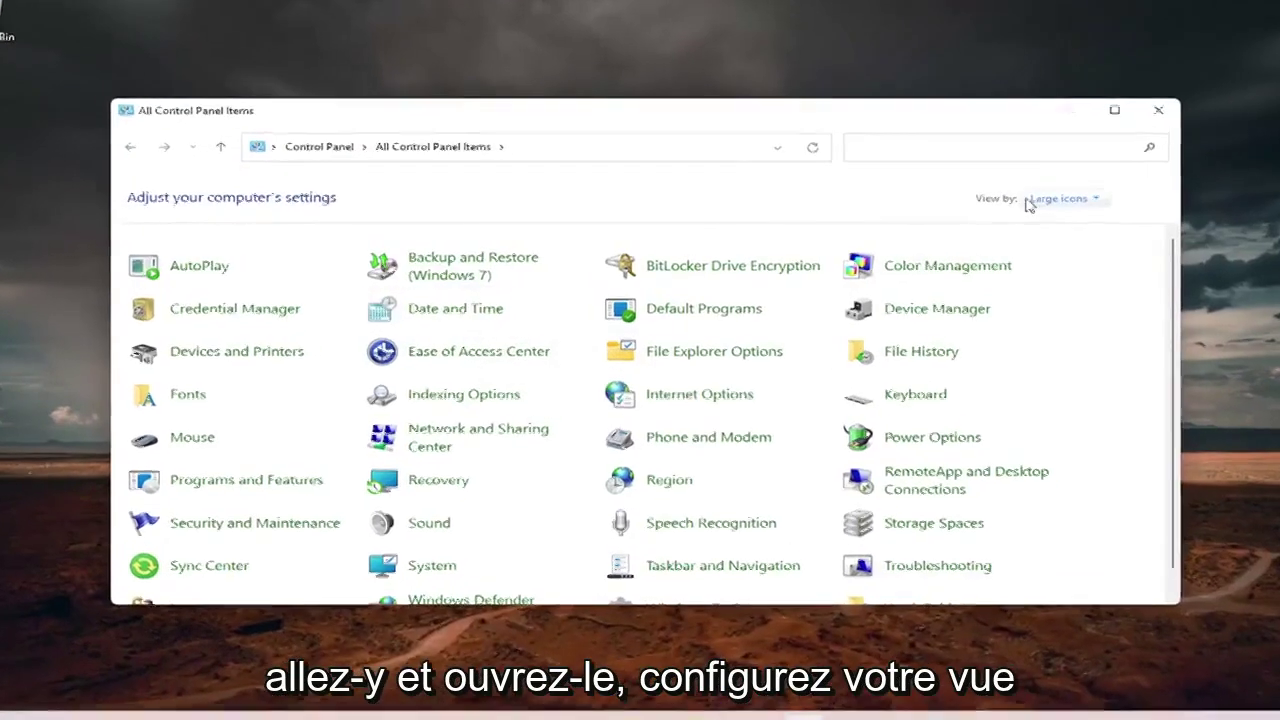
{"action": "left_click", "coordinate": [1039, 202]}
{"action": "left_click", "coordinate": [1105, 249]}
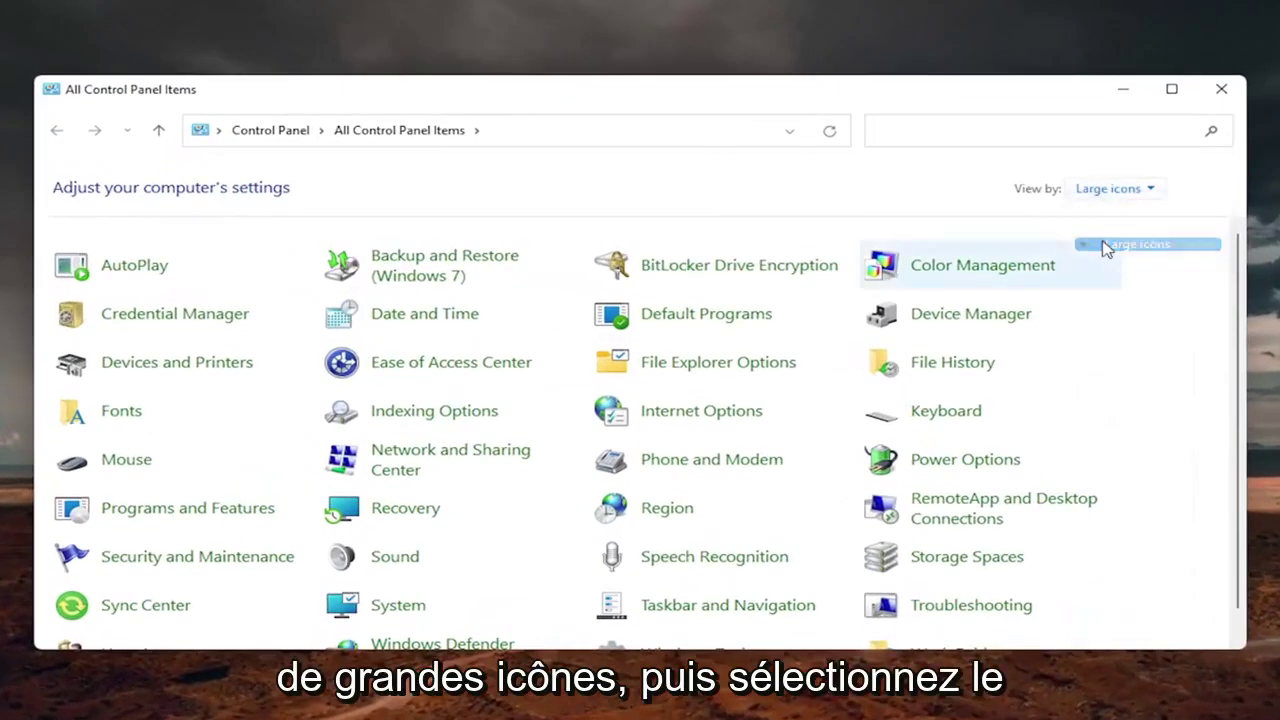
- Open the properties of the Ethernet0 connection from the Network and Sharing Center
{"action": "left_click", "coordinate": [442, 458]}
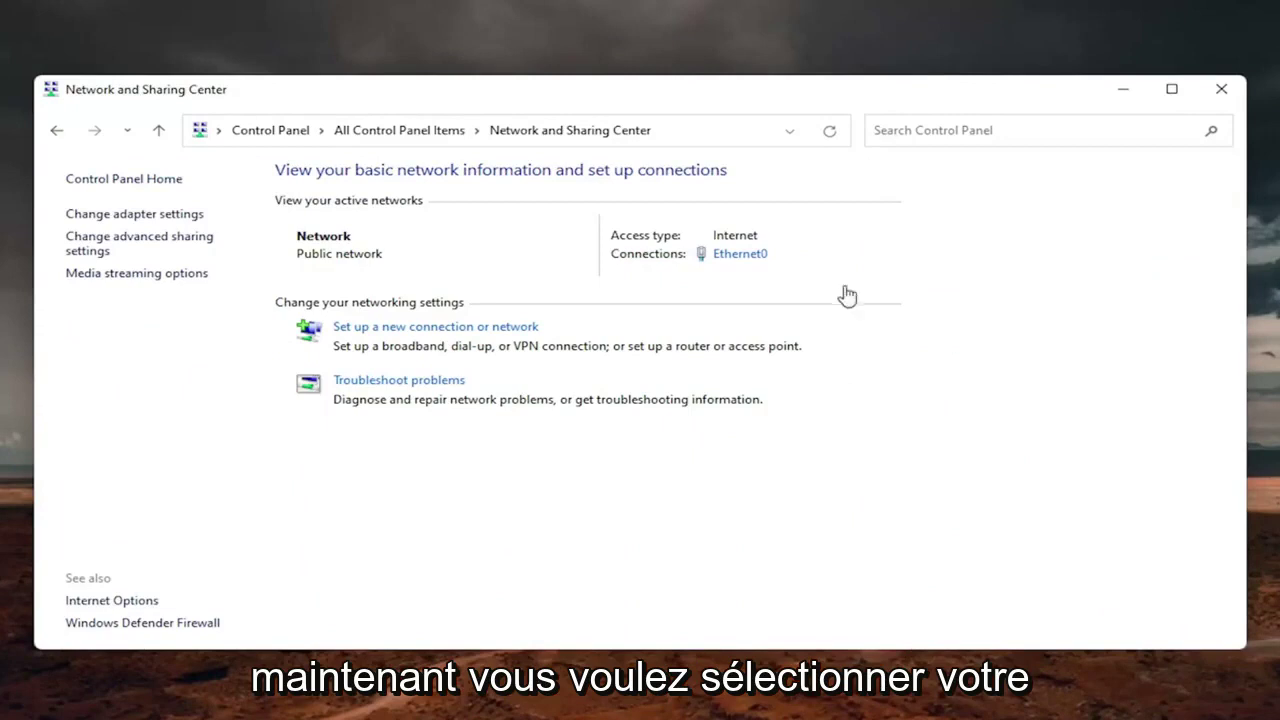
{"action": "left_click", "coordinate": [743, 256]}
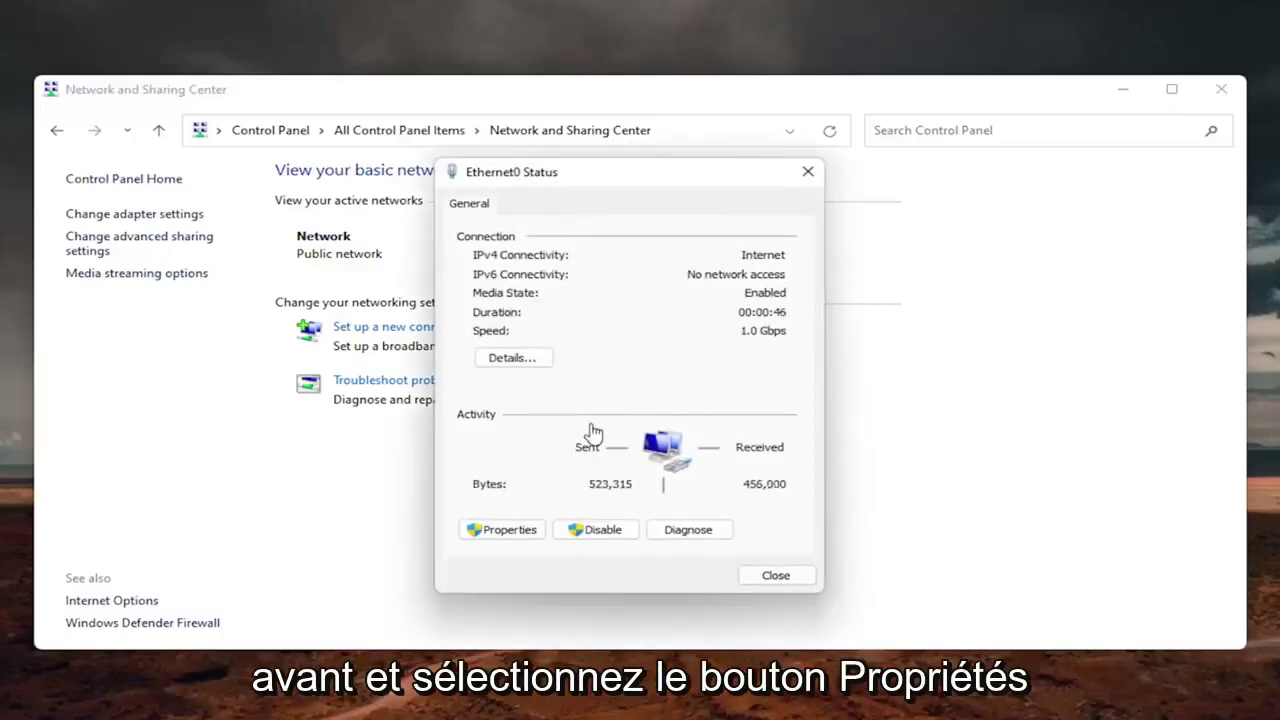
{"action": "left_click", "coordinate": [505, 531]}
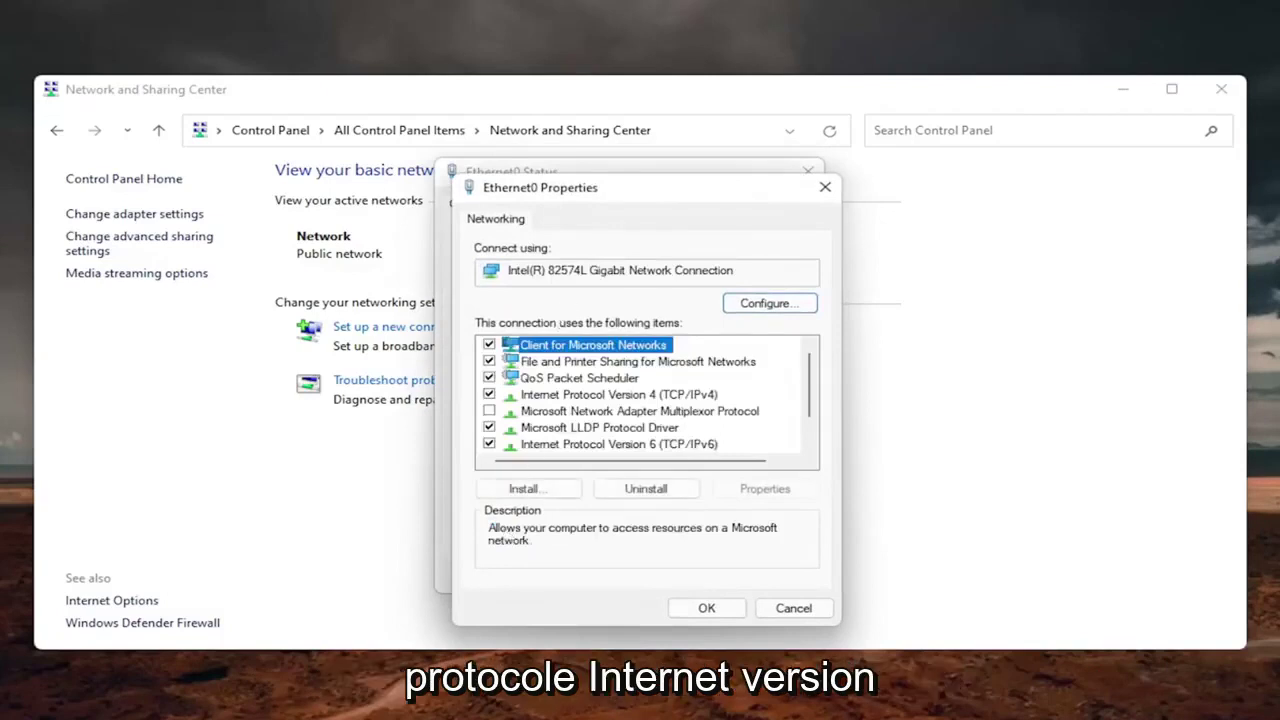
{"action": "left_click_drag", "start_coordinate": [591, 200], "coordinate": [585, 181]}
- In the Internet Protocol Version 4 properties, set the preferred DNS server to 8.8.8.8 and the alternate to 8.8.4.4
{"action": "left_click", "coordinate": [627, 378]}
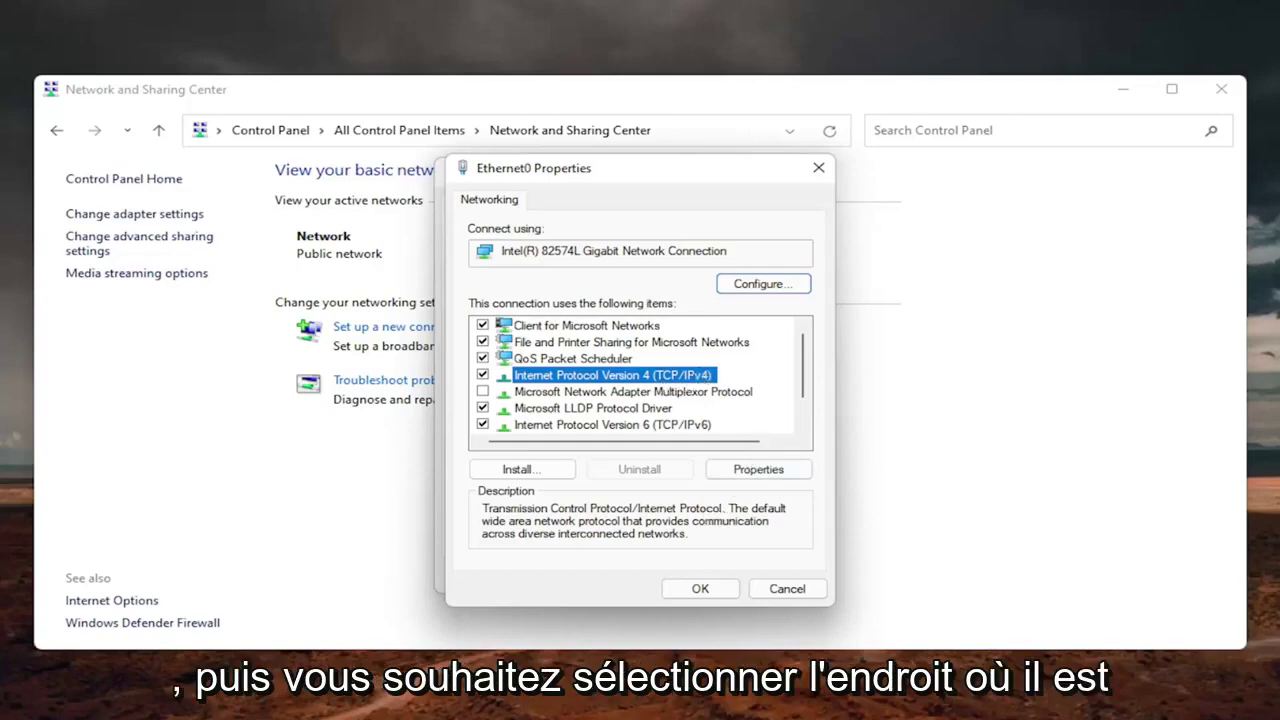
{"action": "left_click", "coordinate": [752, 470]}
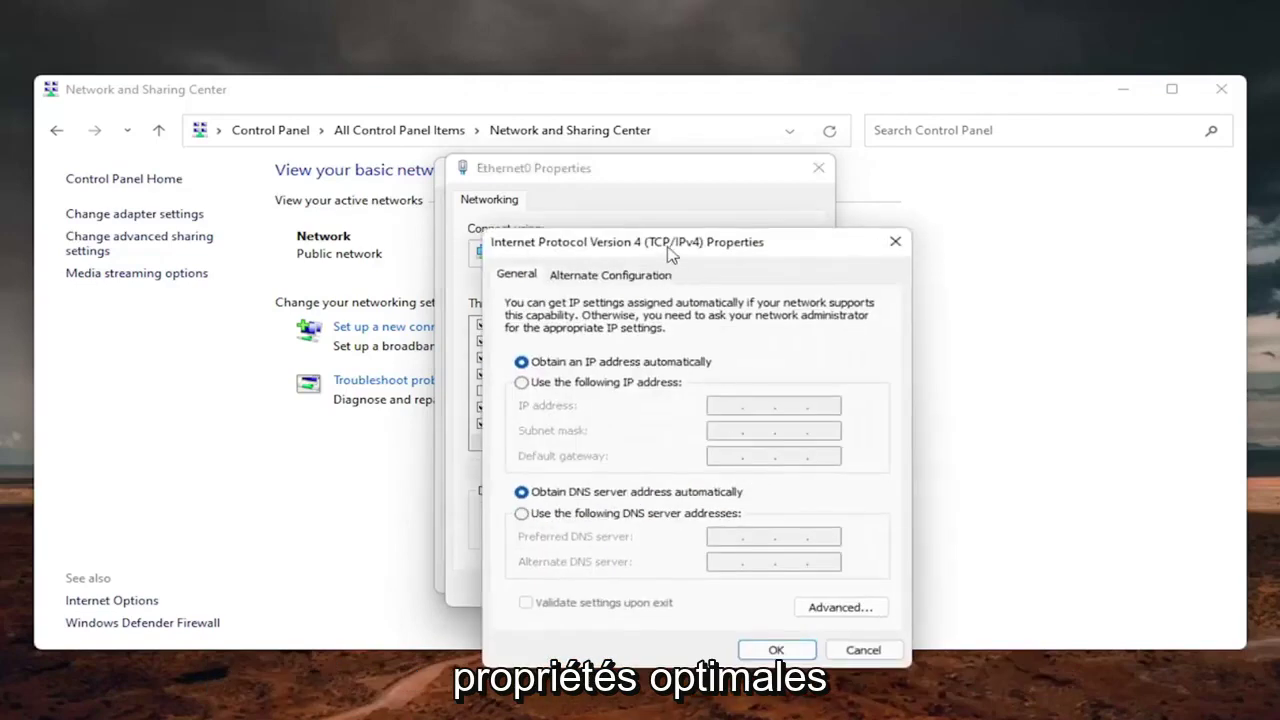
{"action": "left_click_drag", "start_coordinate": [666, 250], "coordinate": [620, 149]}
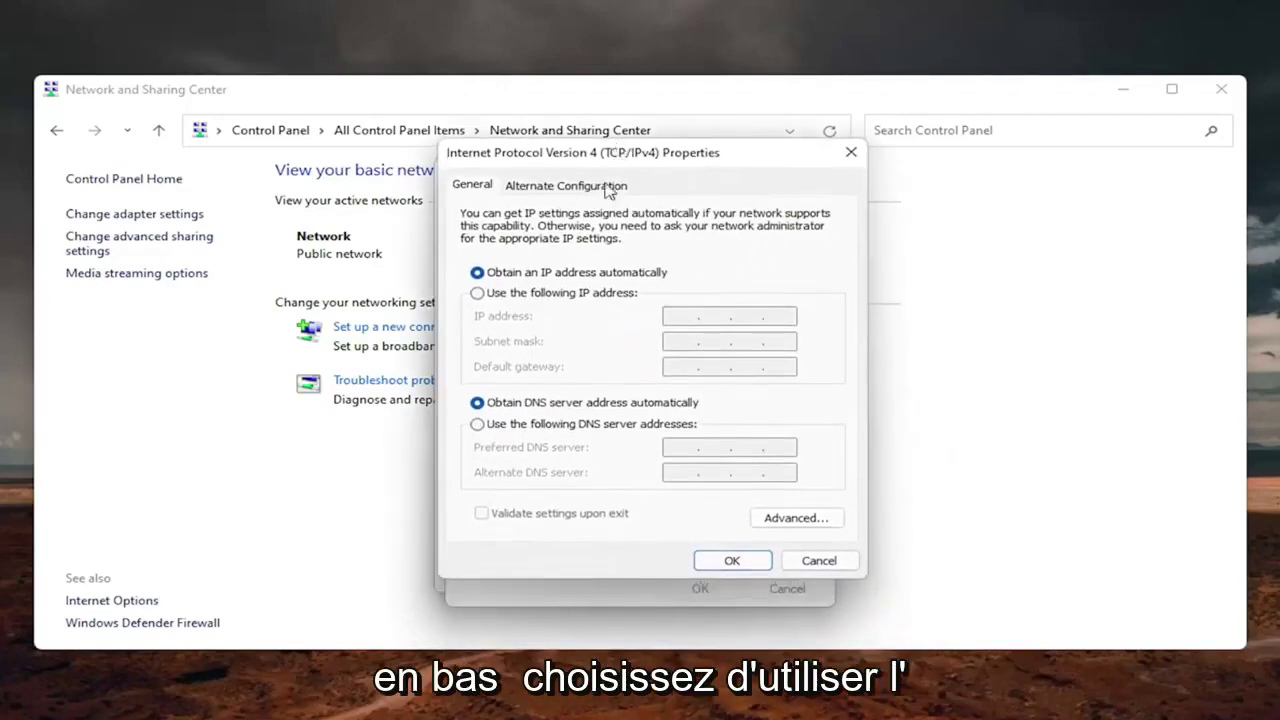
{"action": "left_click", "coordinate": [478, 425]}
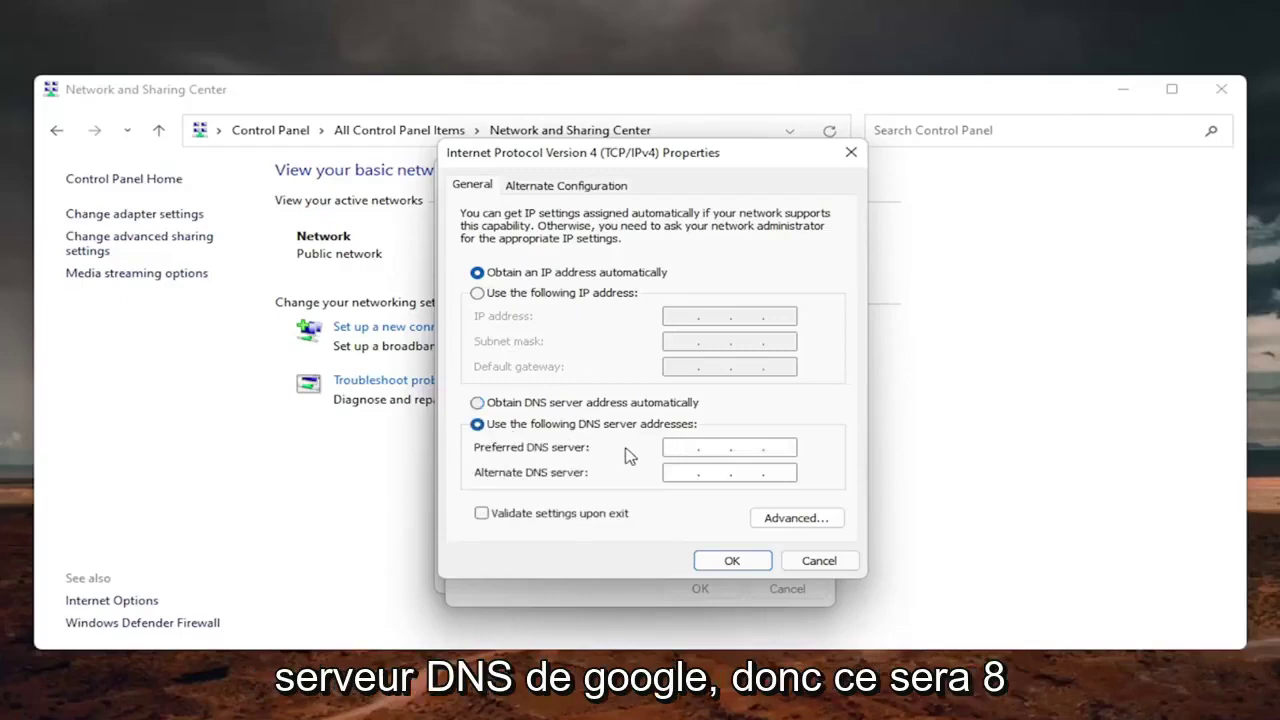
{"action": "type", "text": "8 "}
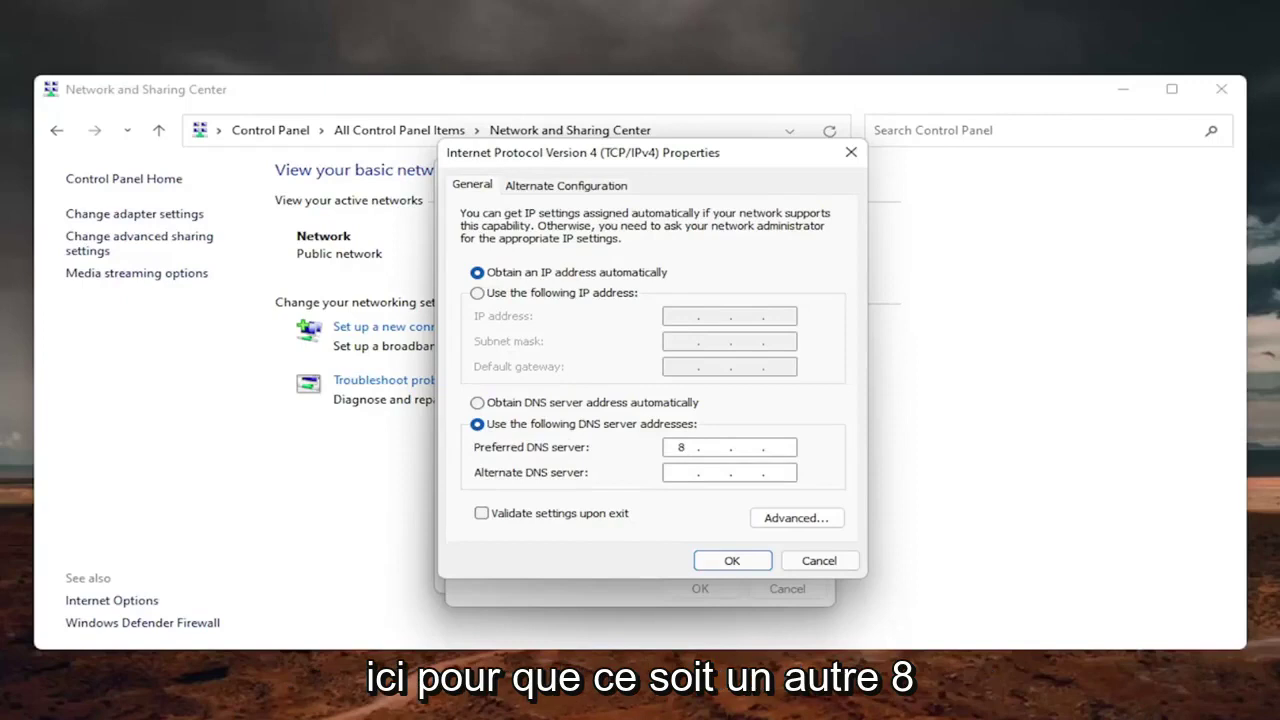
{"action": "type", "text": ".8.8.8"}
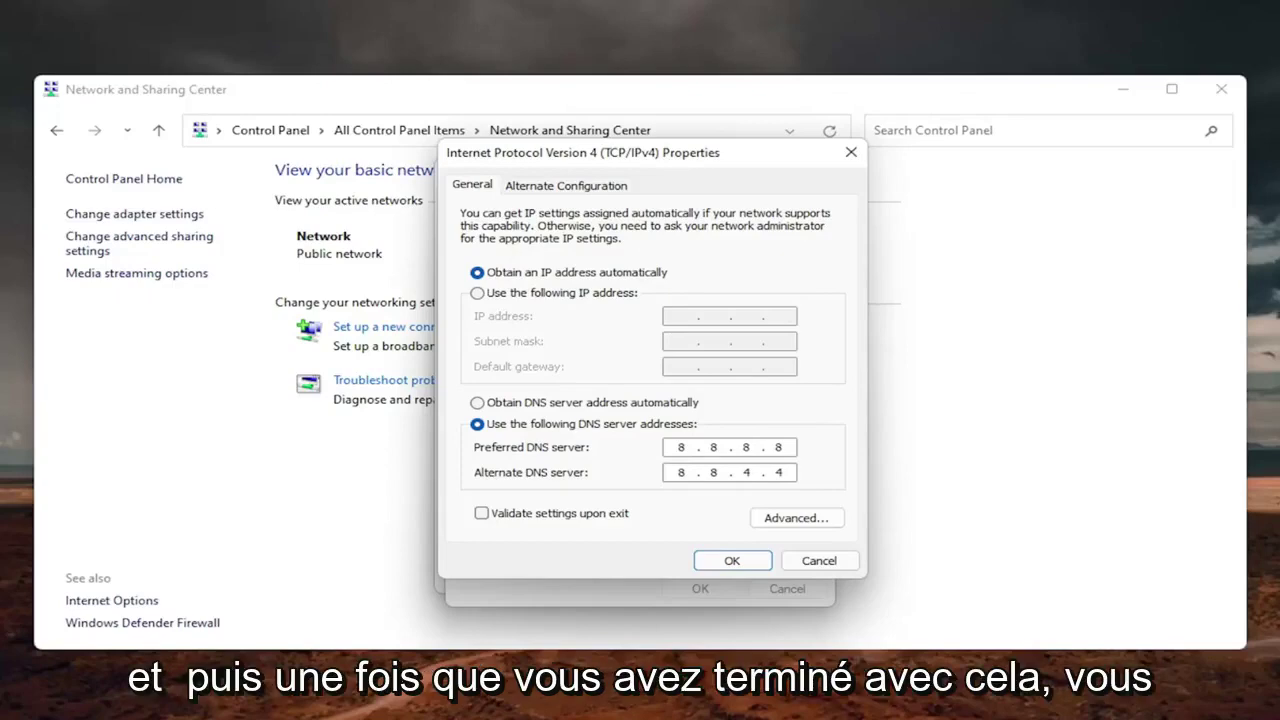
- Enable validating the settings upon exit, apply the DNS addresses, and close the connection properties and network diagnostics
{"action": "left_click", "coordinate": [481, 513]}
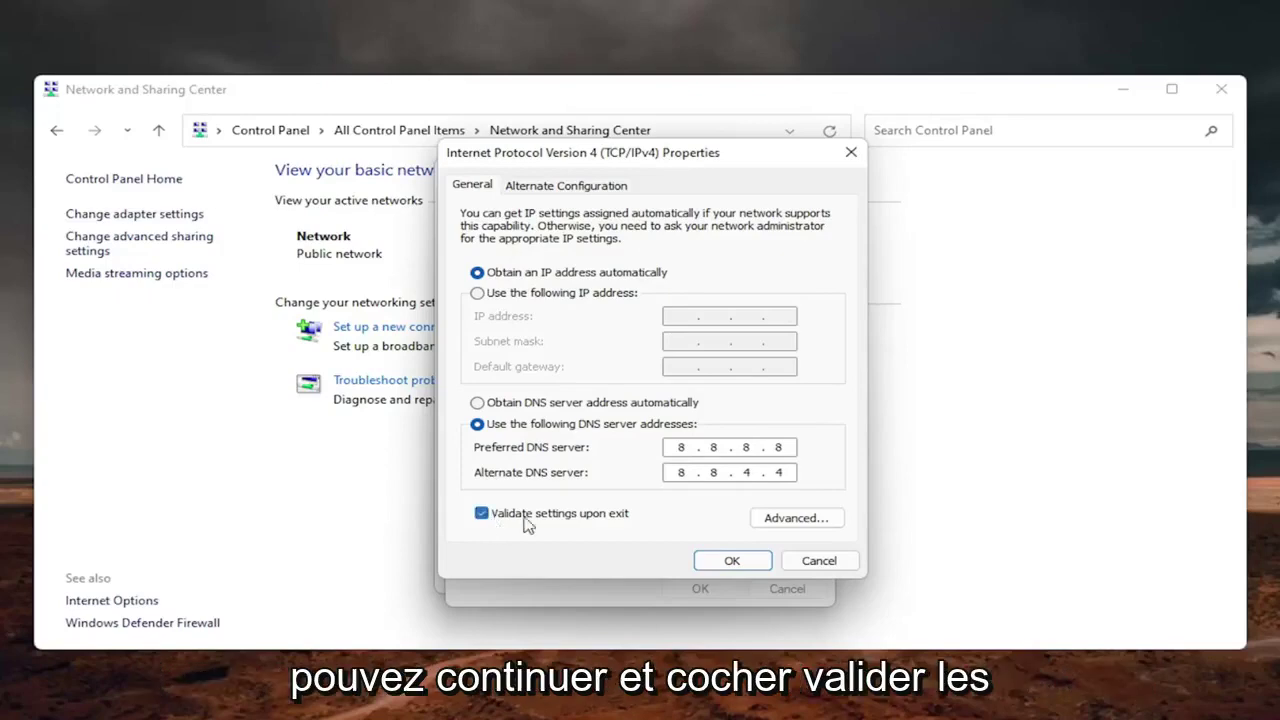
{"action": "left_click", "coordinate": [729, 561]}
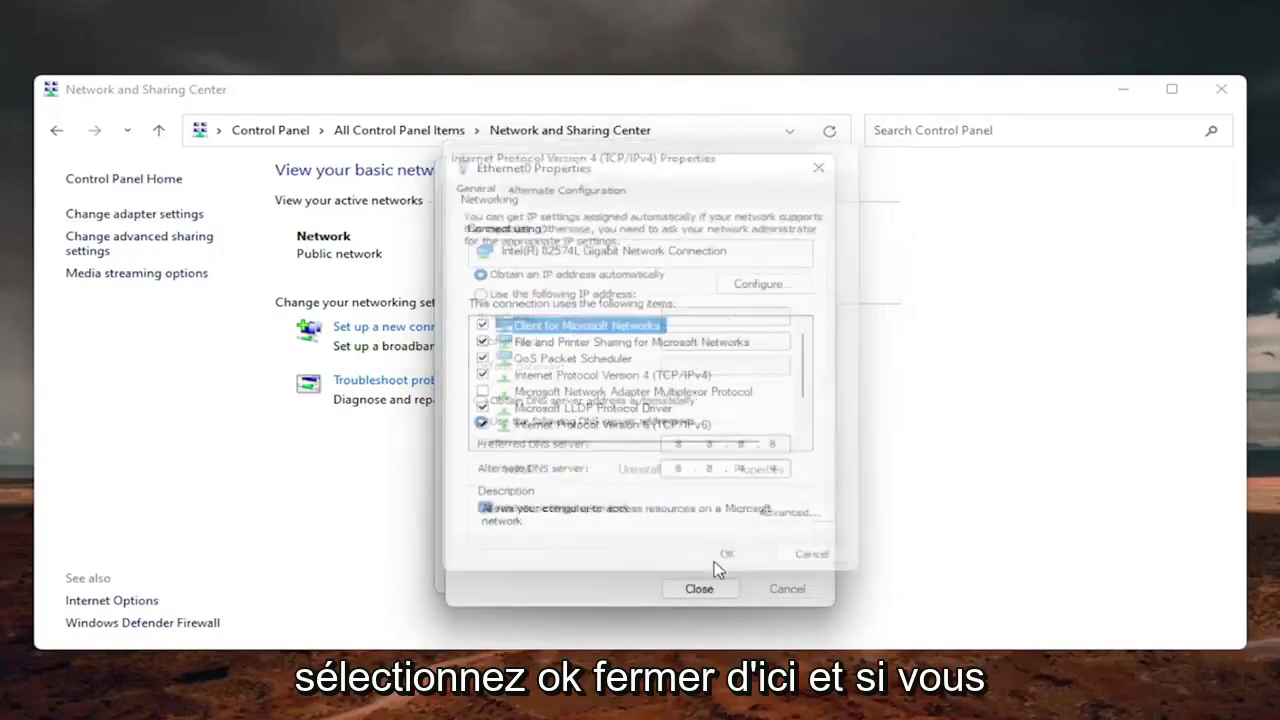
{"action": "left_click", "coordinate": [699, 589]}
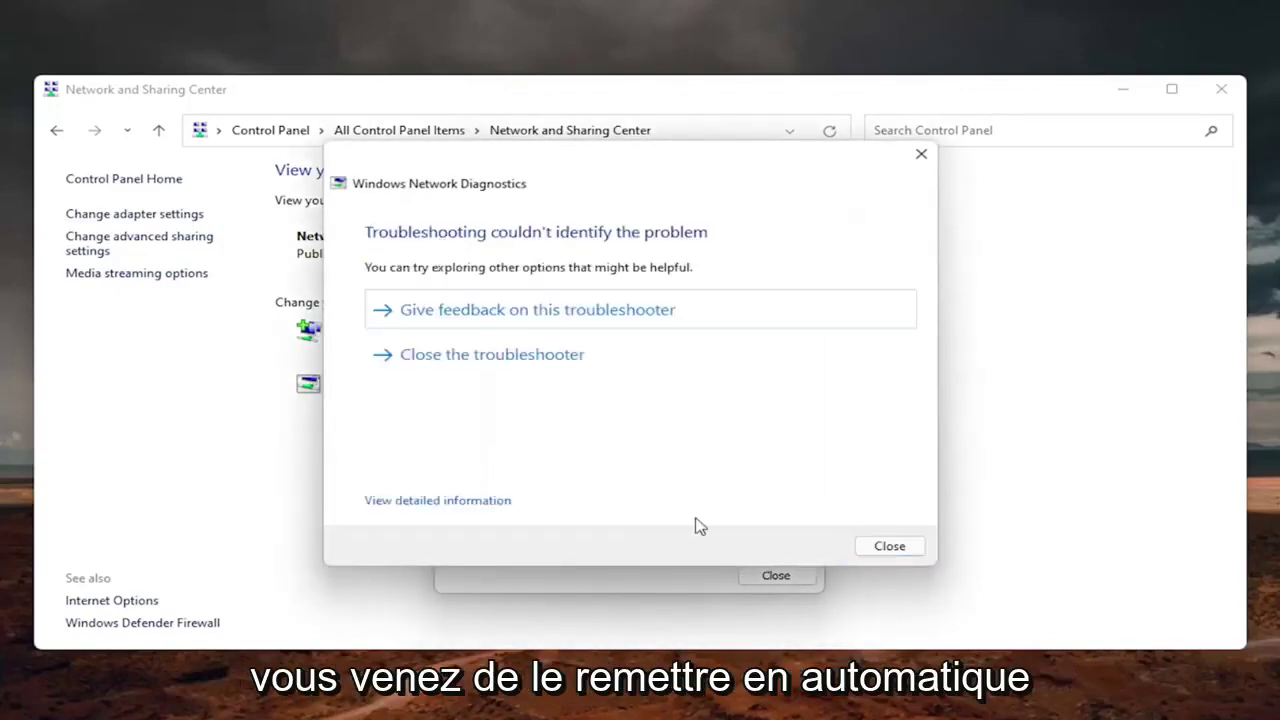
{"action": "left_click", "coordinate": [906, 549]}
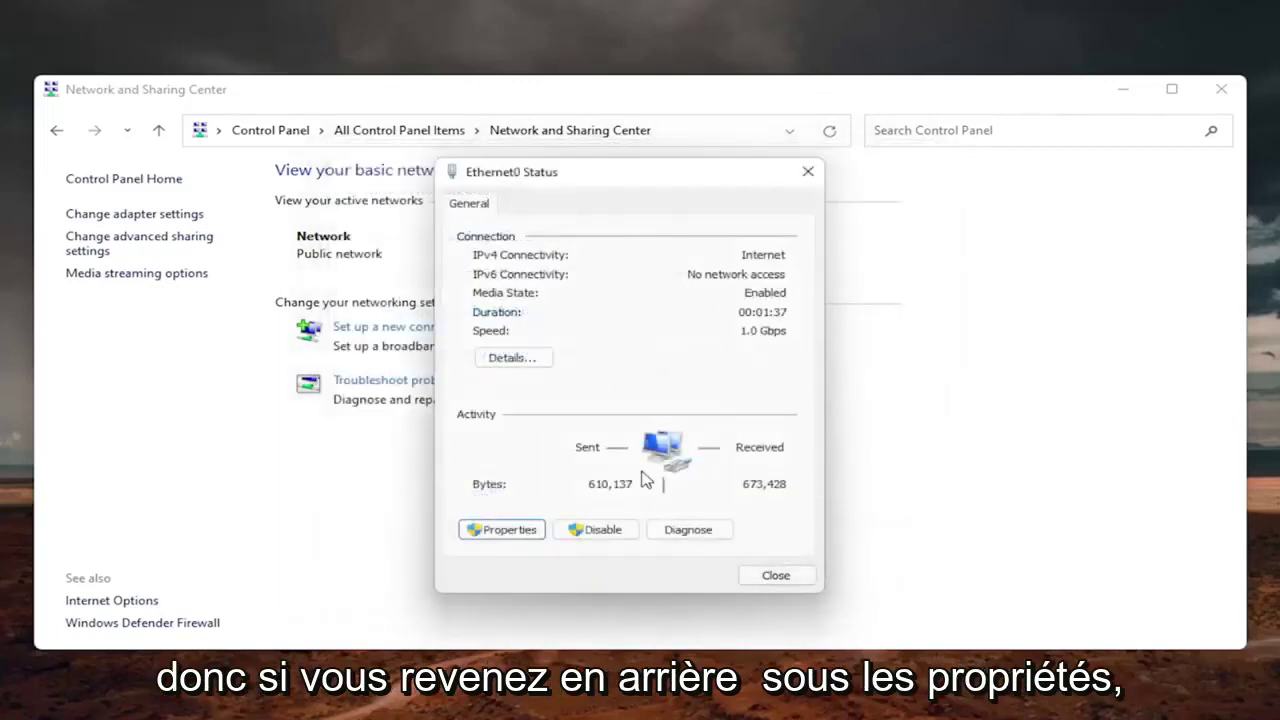
- Reopen Ethernet0's Internet Protocol Version 4 properties and apply obtaining the DNS server address automatically
{"action": "left_click", "coordinate": [504, 530]}
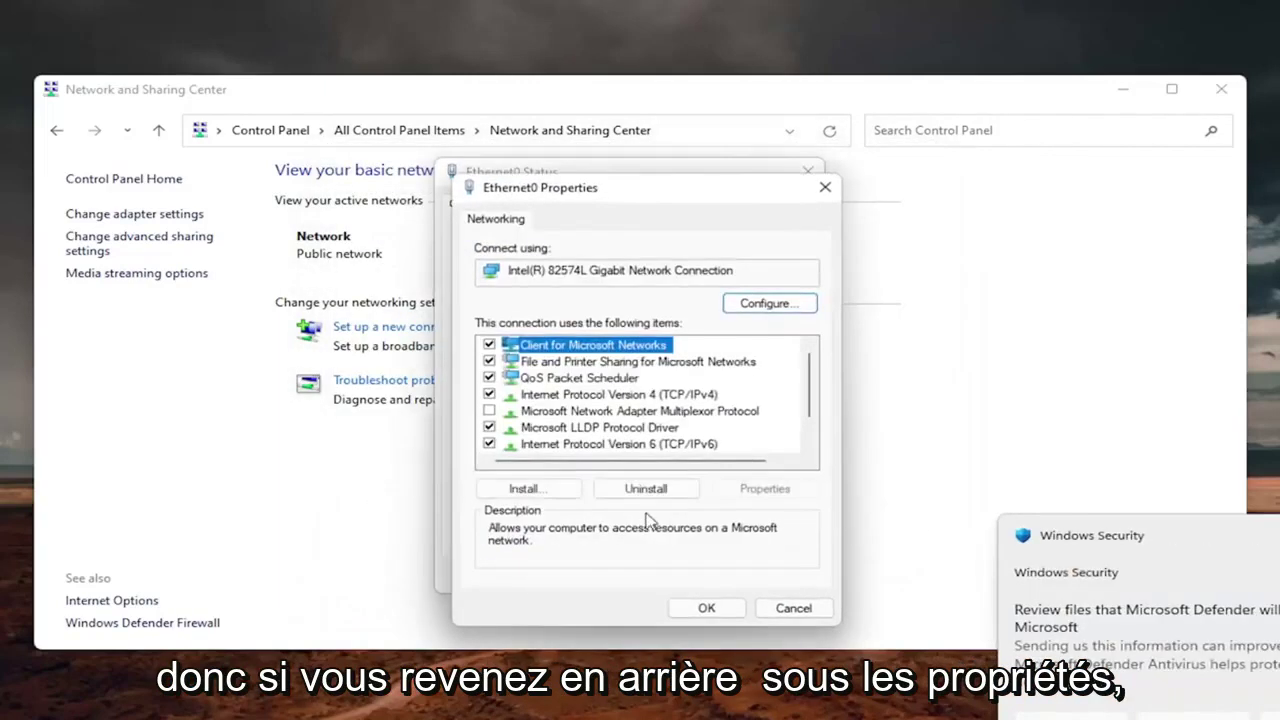
{"action": "left_click", "coordinate": [612, 394]}
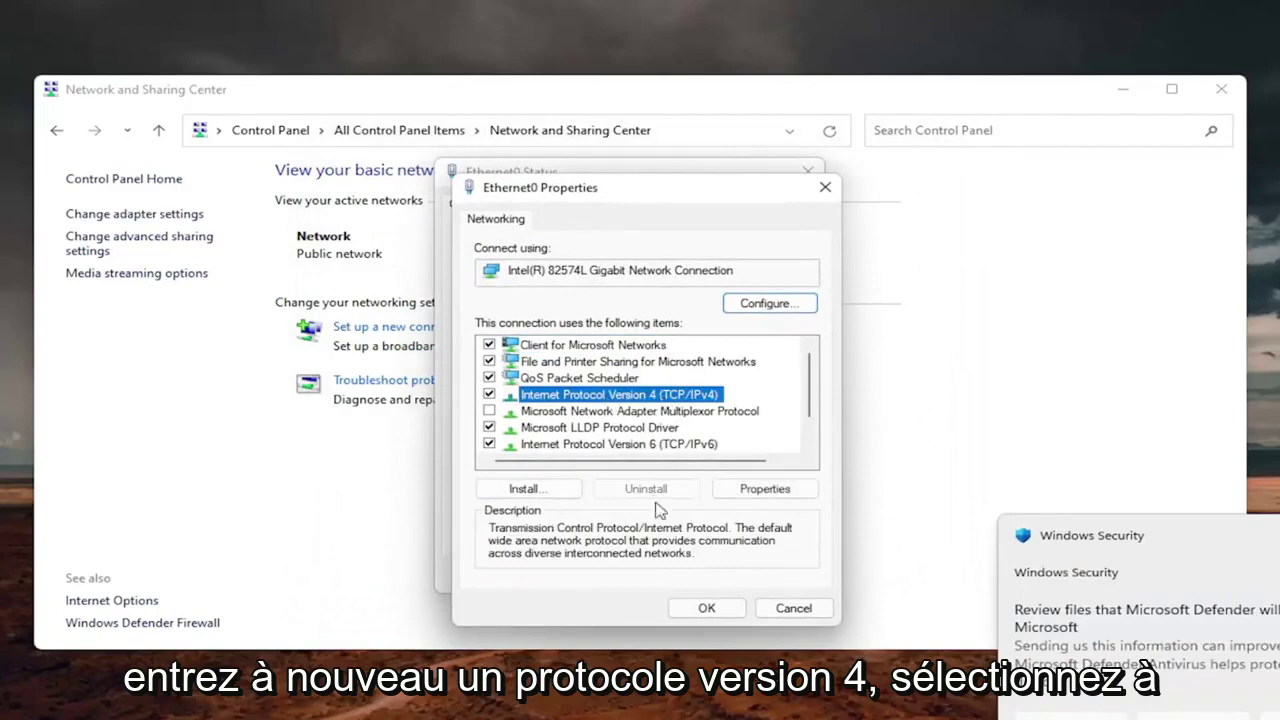
{"action": "left_click", "coordinate": [766, 492]}
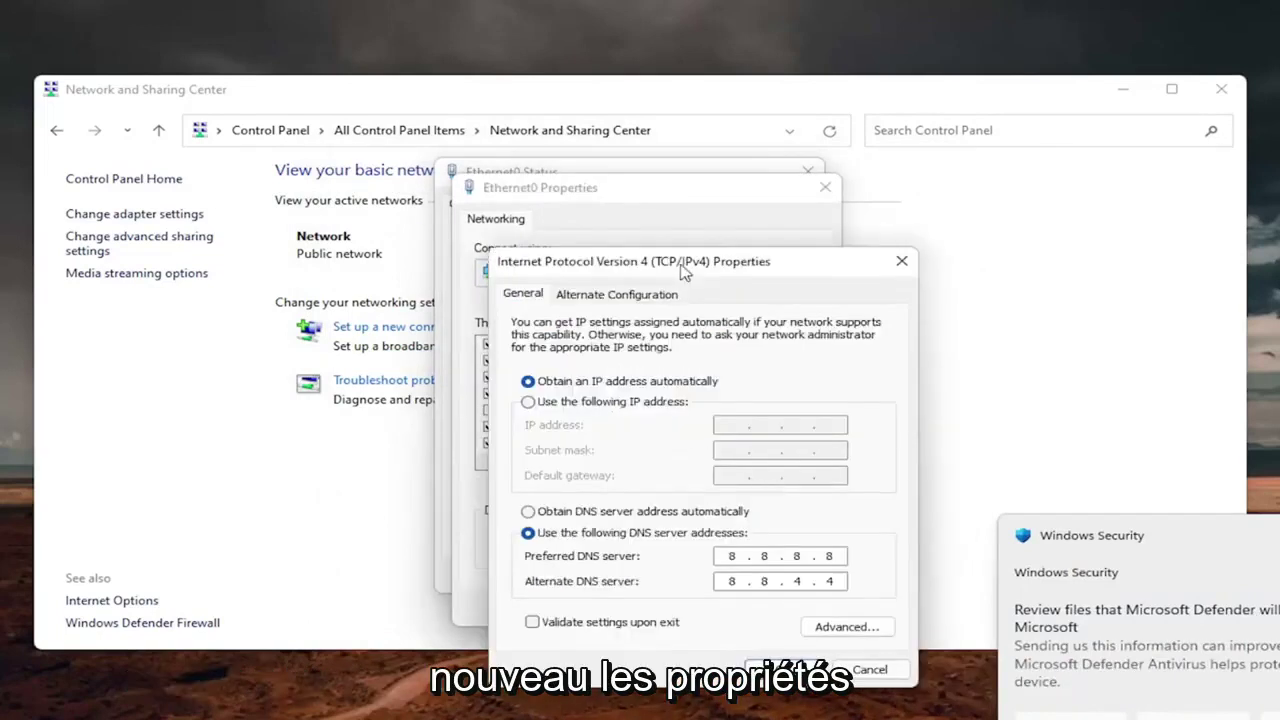
{"action": "left_click_drag", "start_coordinate": [687, 280], "coordinate": [653, 190]}
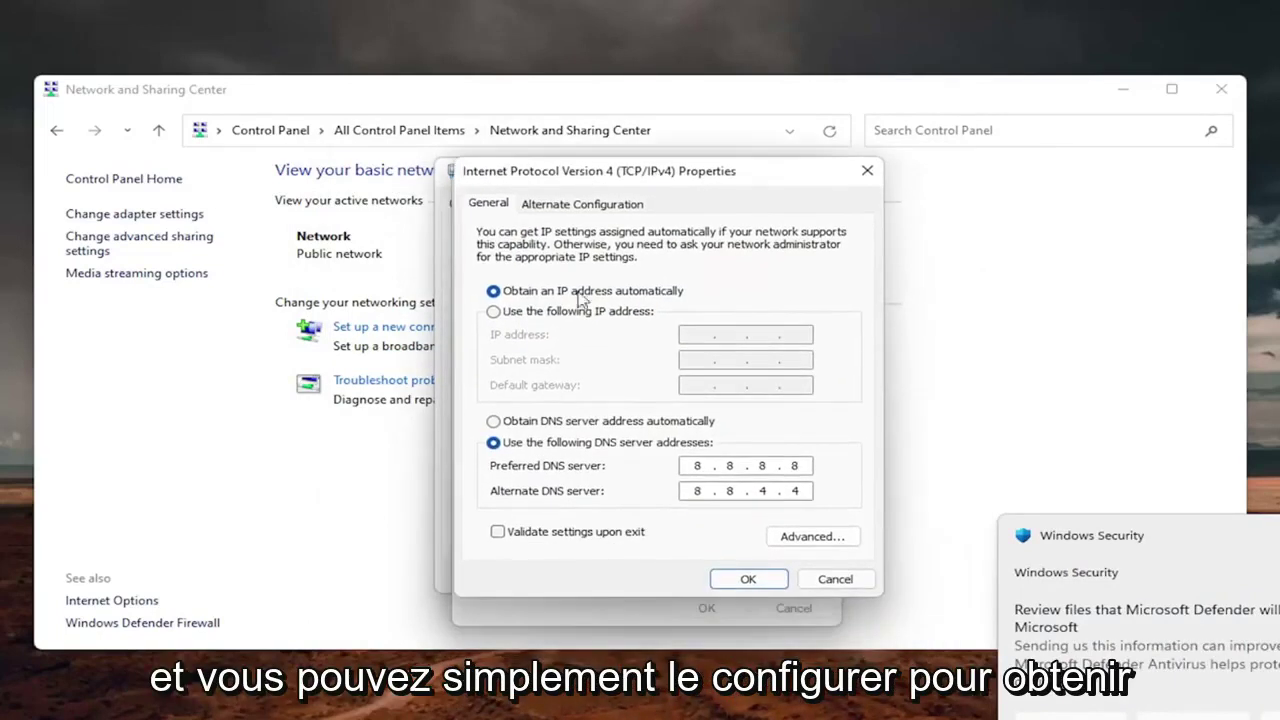
{"action": "left_click", "coordinate": [493, 421]}
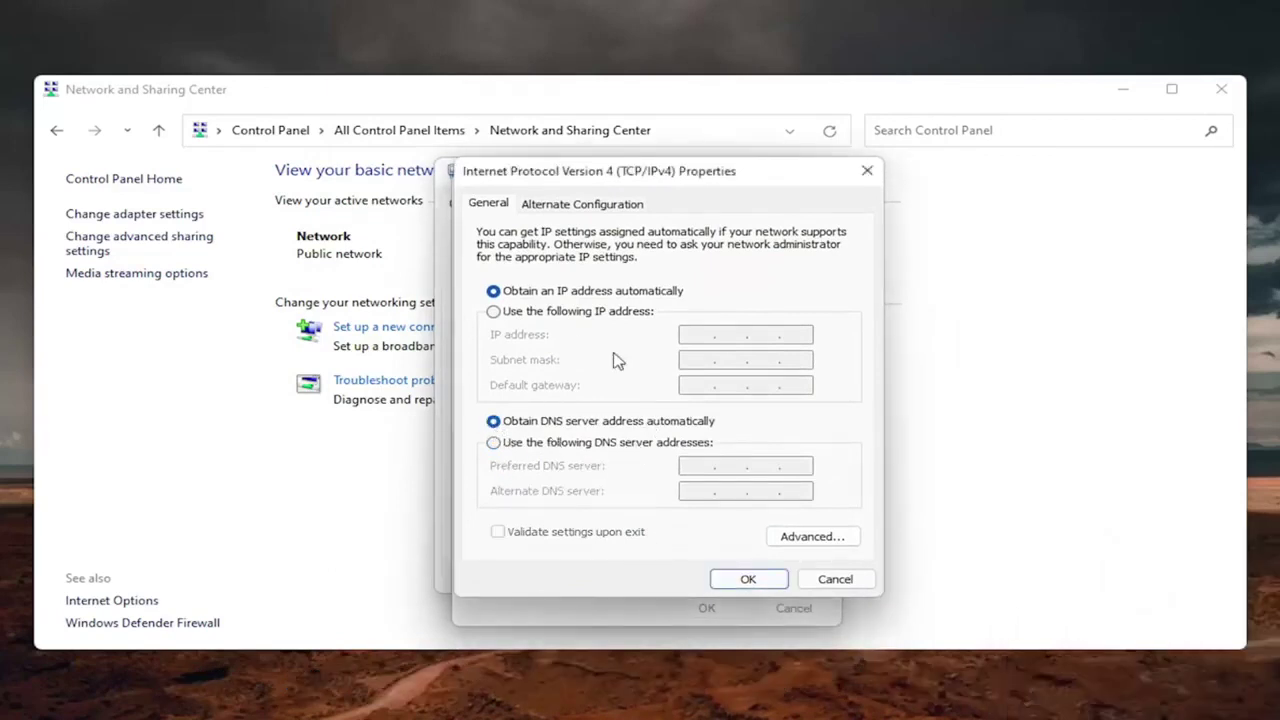
{"action": "left_click", "coordinate": [757, 579]}
- Close the Ethernet0 properties and status dialogs and the Network and Sharing Center
{"action": "left_click", "coordinate": [822, 188]}
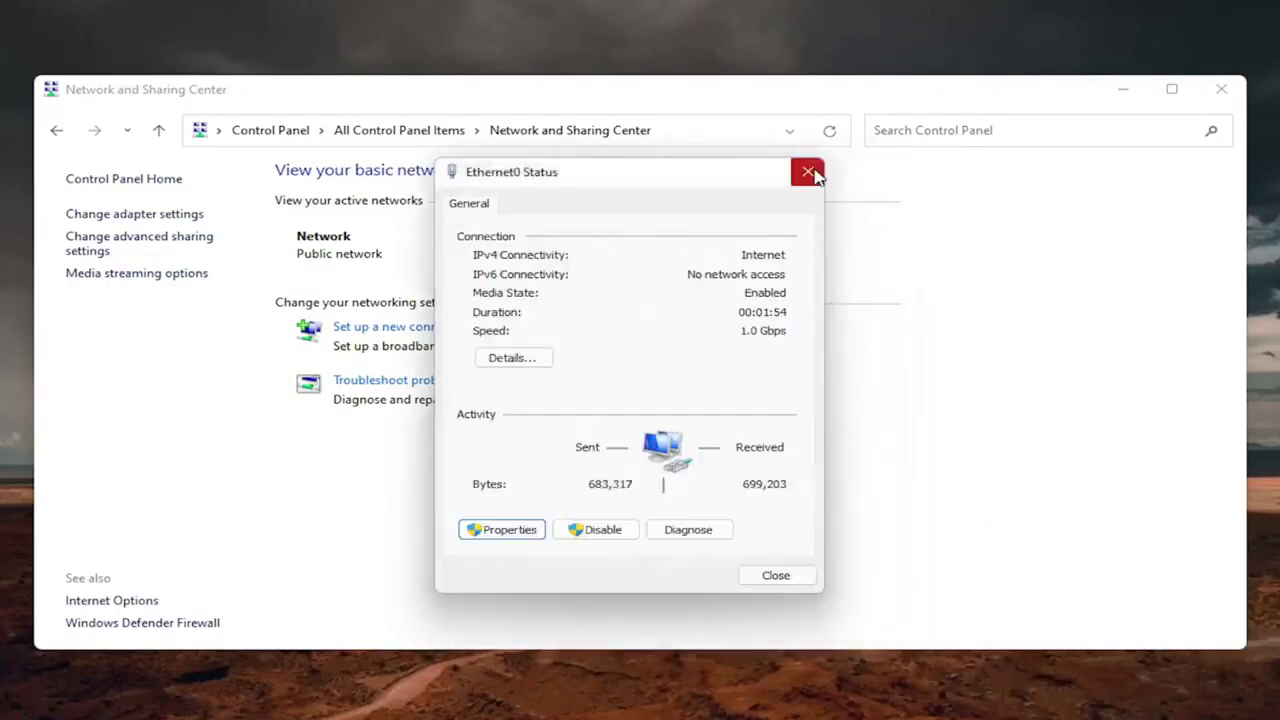
{"action": "left_click", "coordinate": [810, 173]}
{"action": "left_click", "coordinate": [1221, 88]}
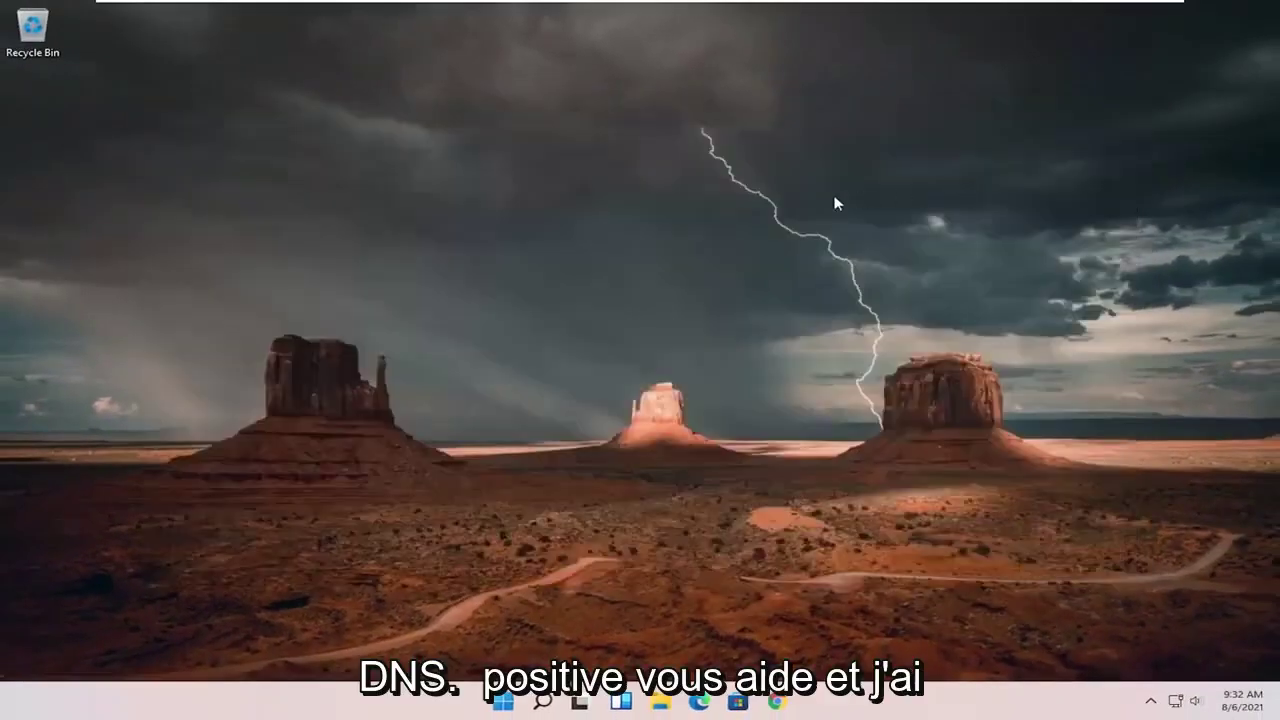